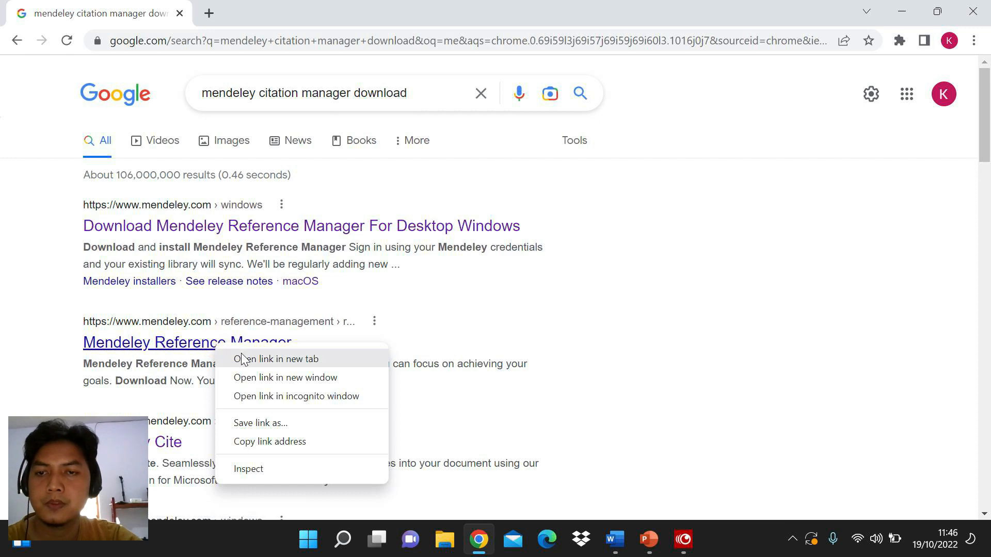
Open the "Mendeley Reference Manager" and "Download Mendeley Reference Manager For Desktop Windows" search results in new tabs and show the download page
click(242, 358)
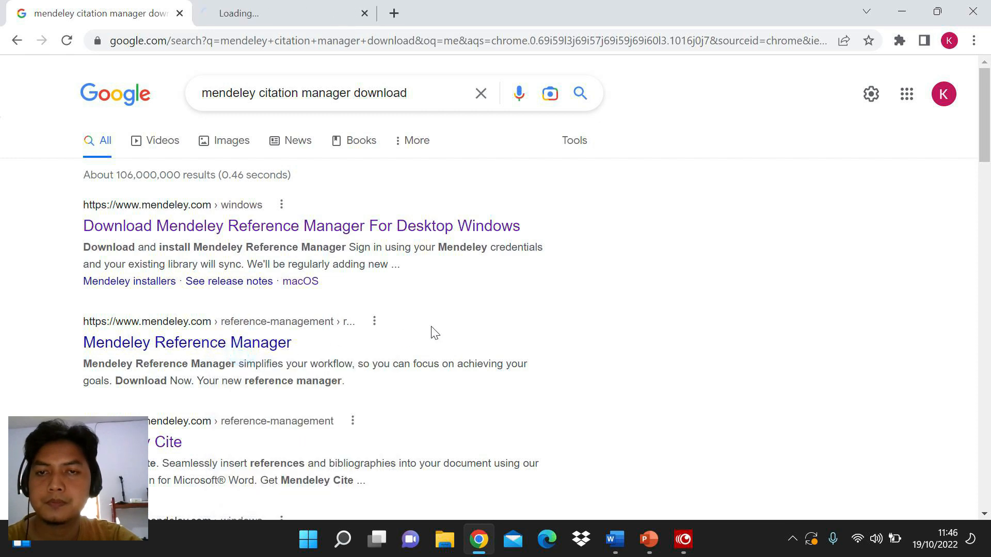
right_click(439, 237)
click(475, 247)
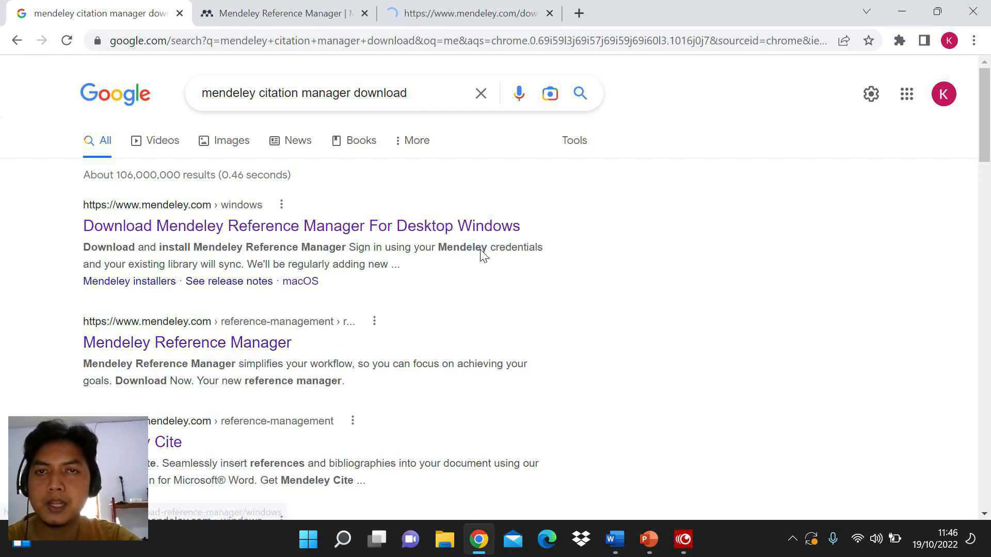
click(494, 9)
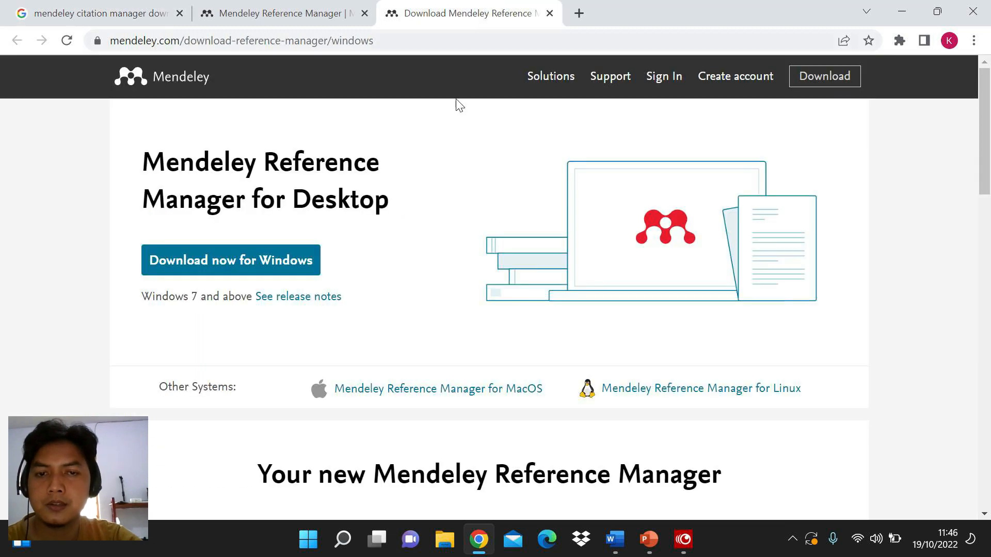
Examine the Mendeley Reference Manager page's features and operating-system download options, comparing it with the Windows download page
click(128, 10)
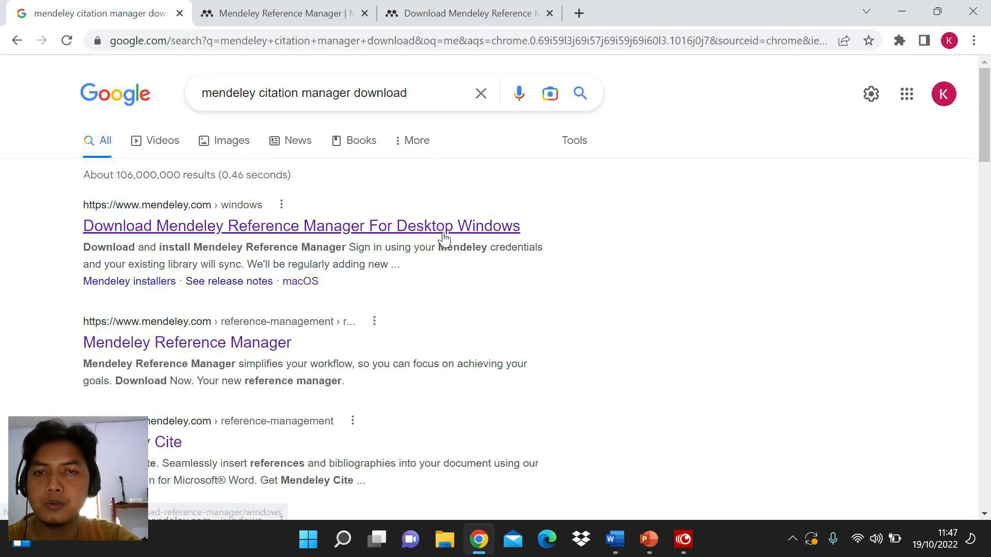
click(321, 10)
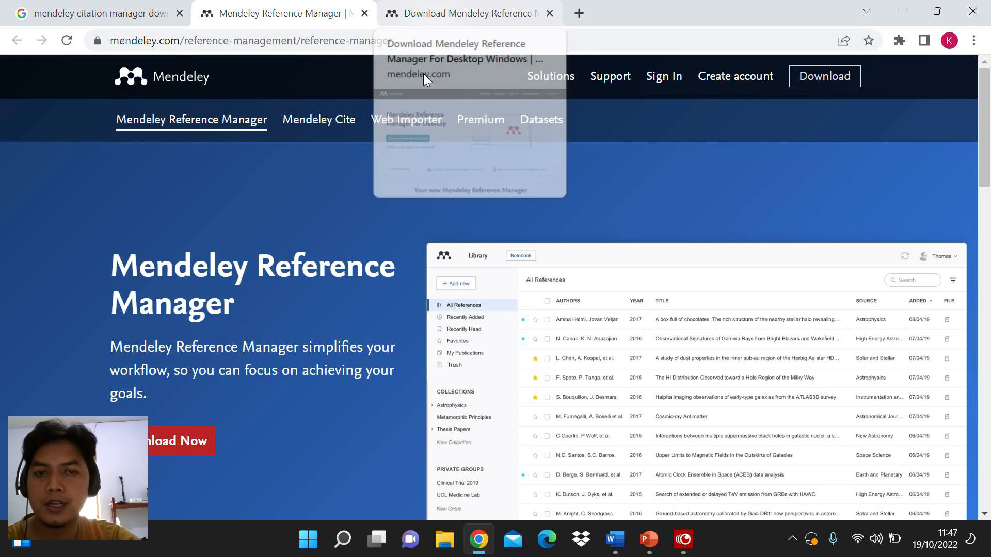
scroll(400, 197, down, 9)
scroll(395, 198, down, 6)
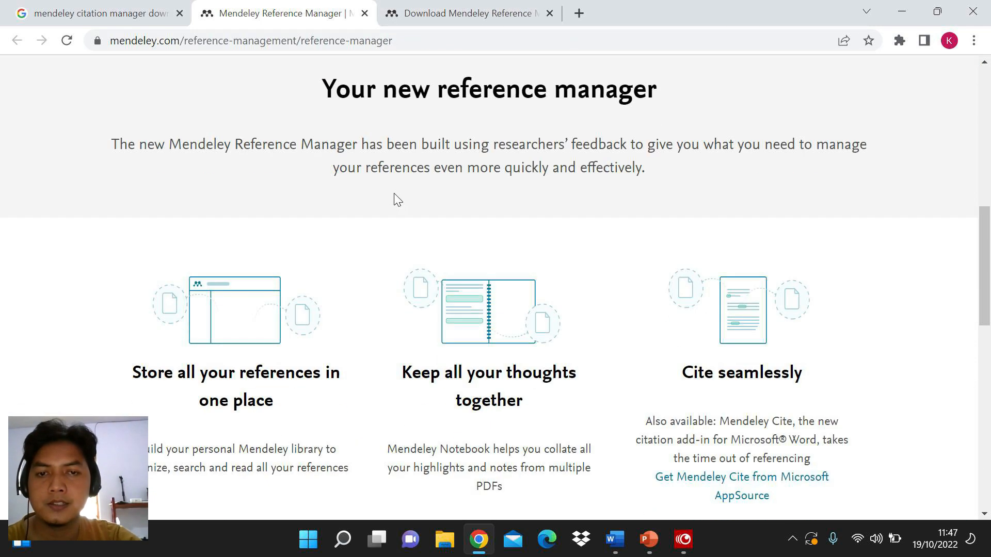
click(506, 9)
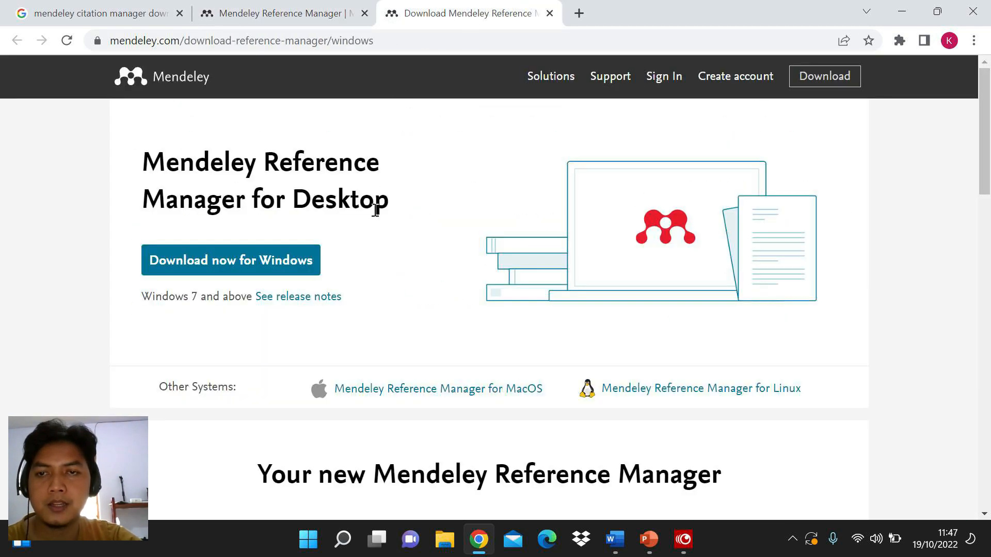
click(363, 4)
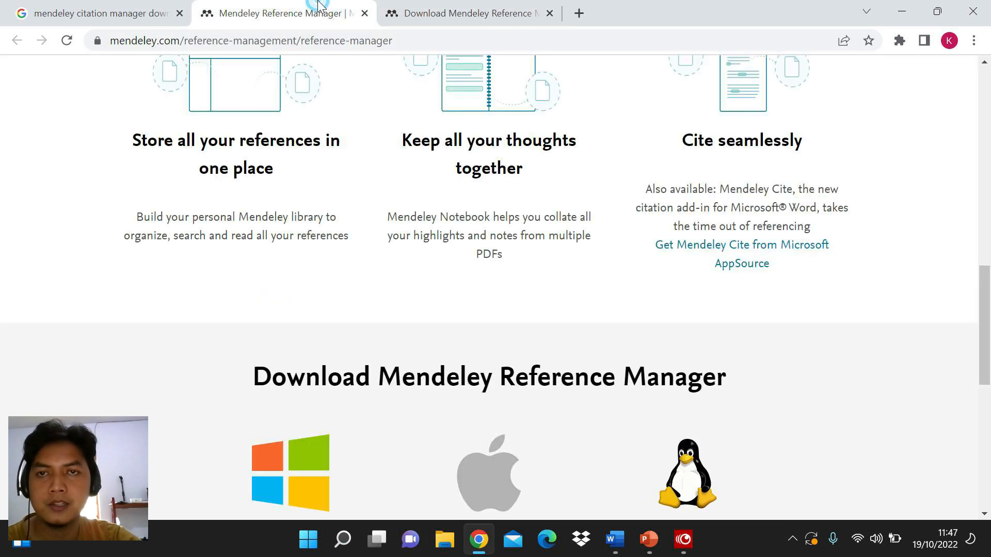
scroll(427, 161, down, 4)
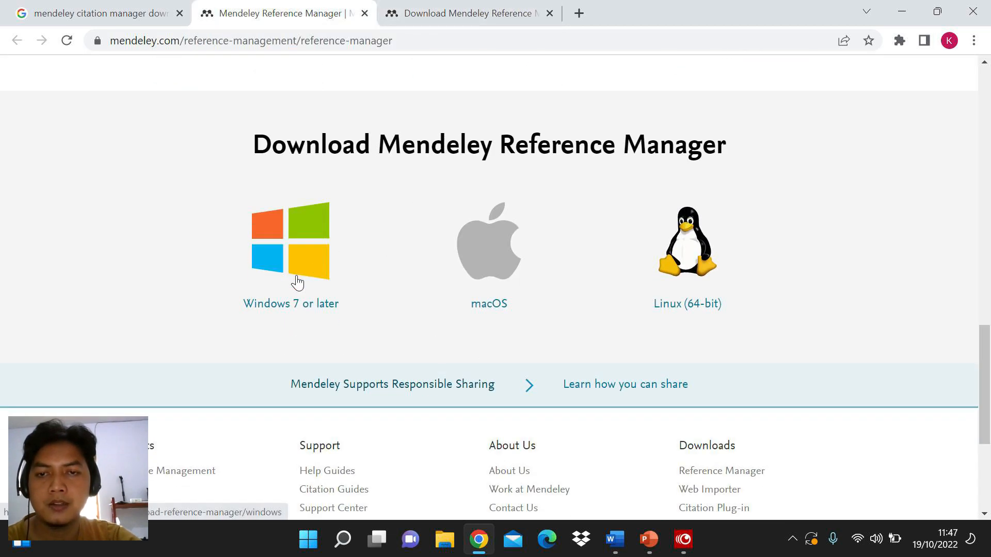
scroll(408, 264, up, 5)
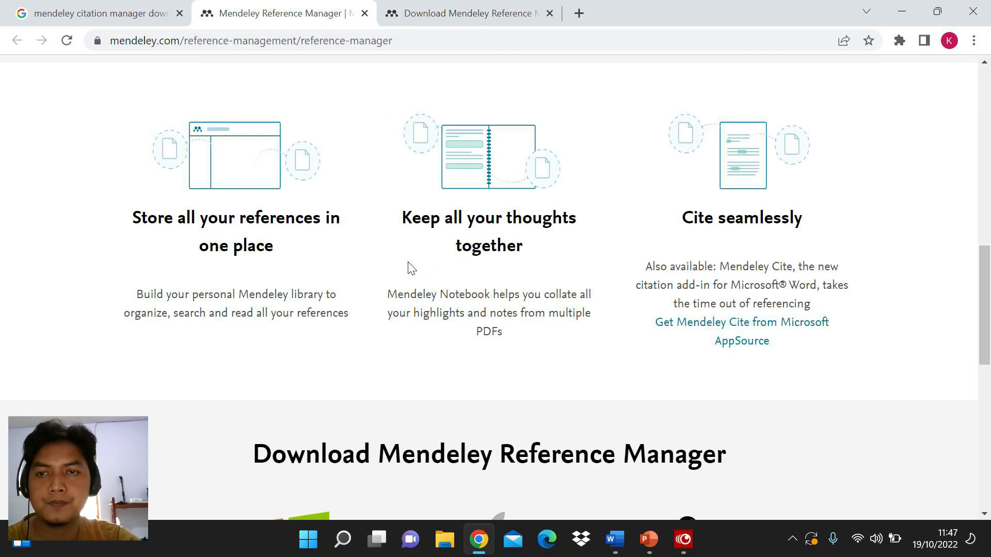
scroll(410, 267, up, 3)
click(405, 12)
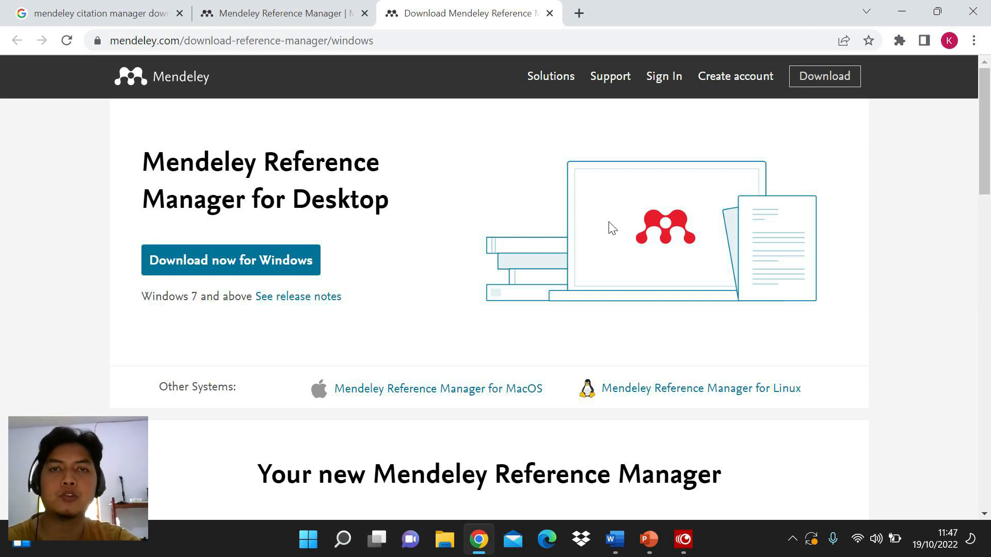
Minimize the browser and PowerPoint, launch Mendeley Reference Manager from the desktop, and dismiss its update notice
click(899, 8)
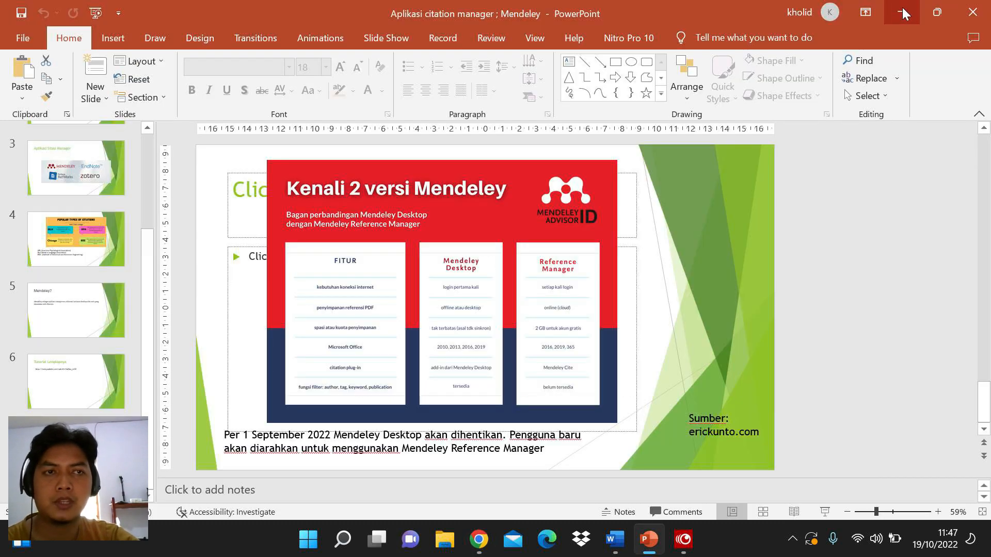
double_click(900, 7)
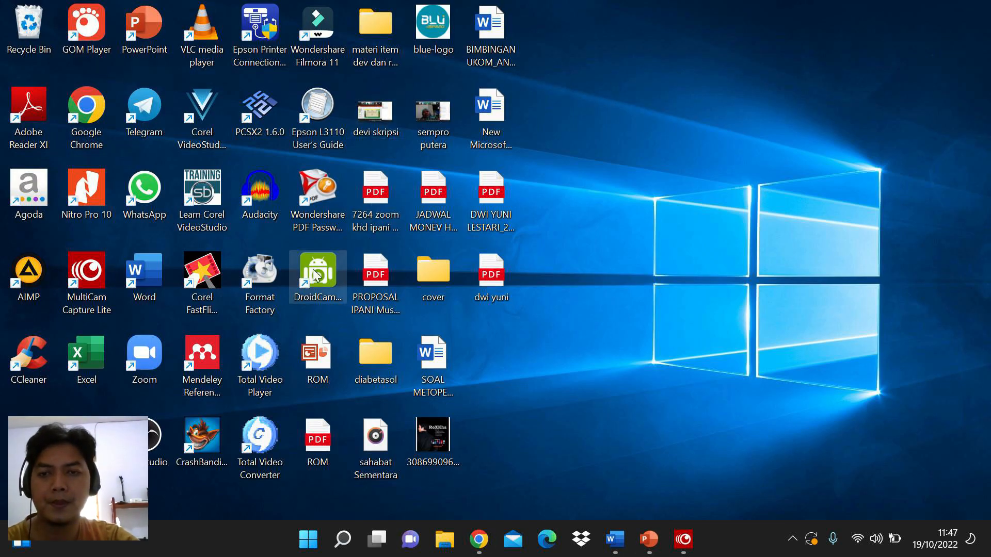
double_click(202, 359)
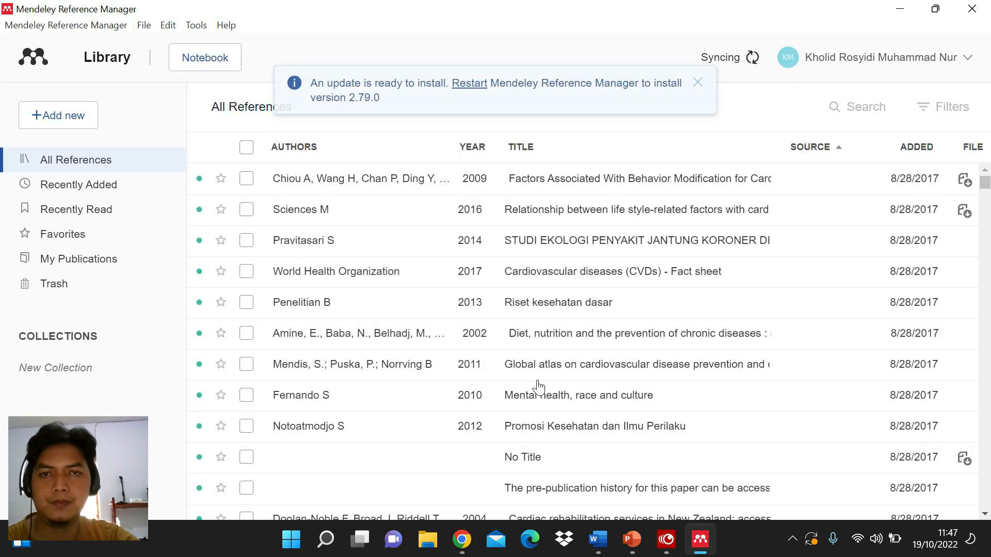
click(698, 82)
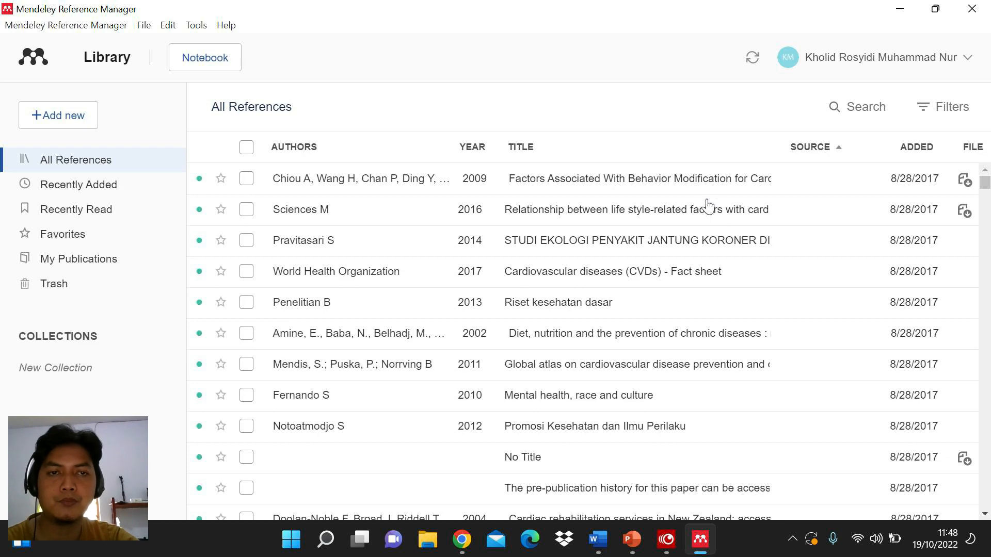
Switch to the Word document, open the Mendeley Cite add-in, and place the cursor at the end of the paragraph
click(607, 540)
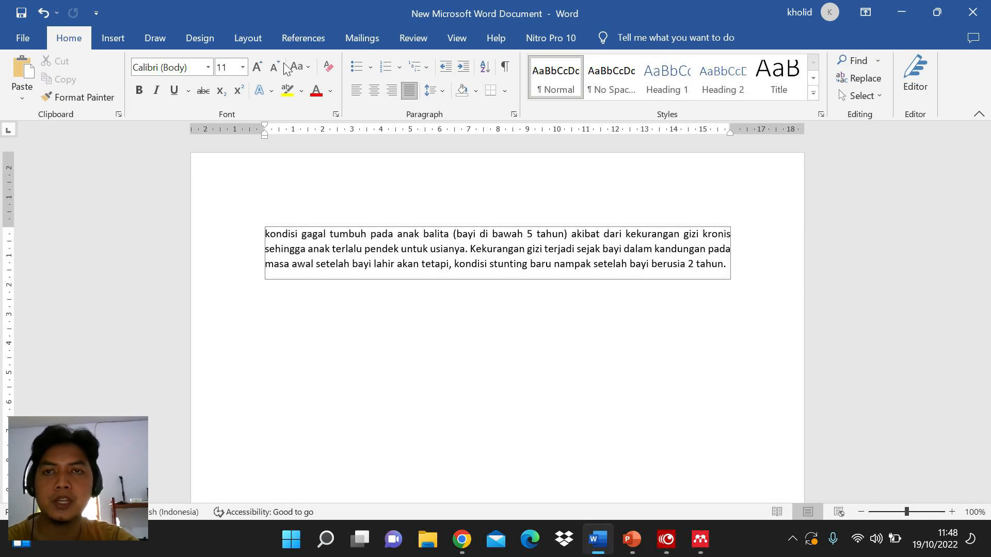
click(293, 41)
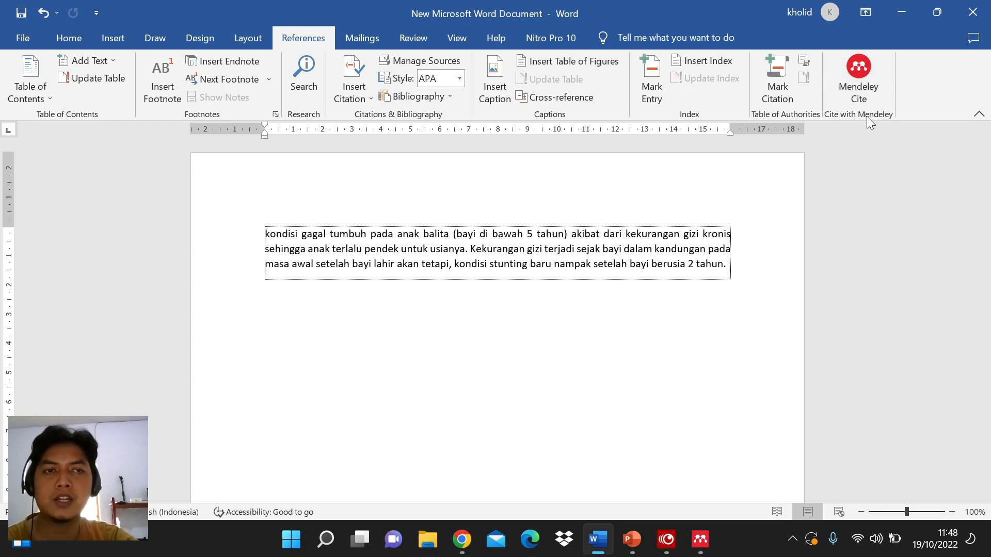
click(856, 80)
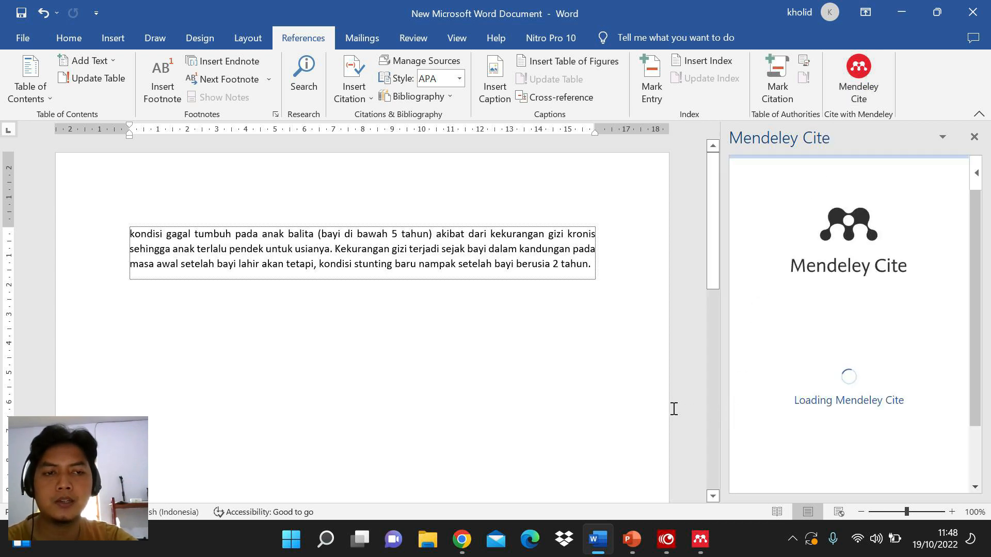
click(700, 539)
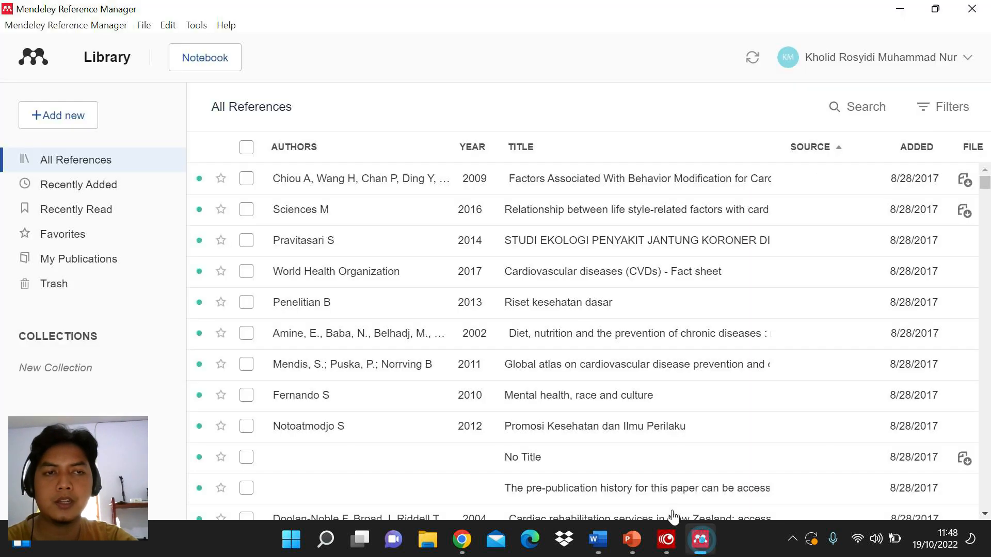
click(597, 539)
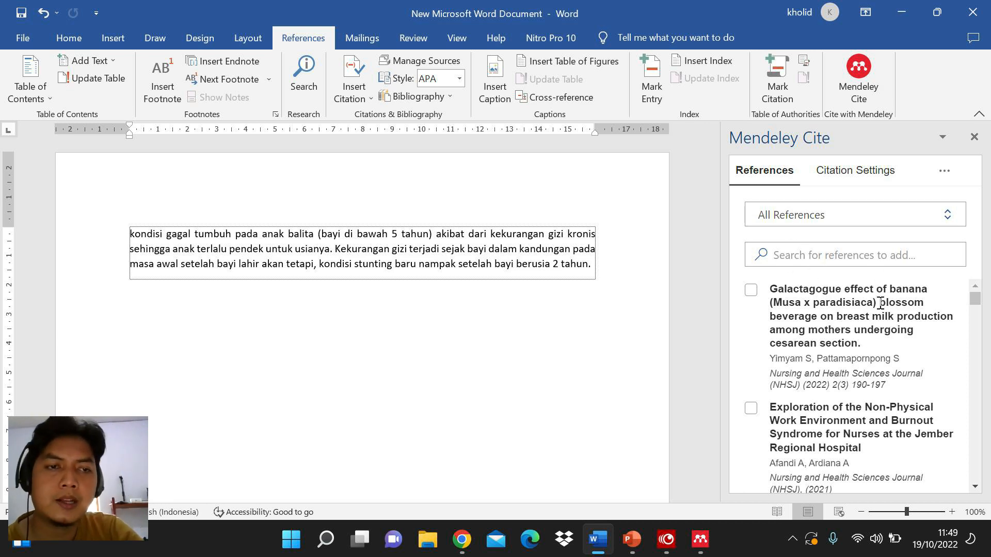
scroll(900, 343, down, 2)
scroll(877, 323, up, 2)
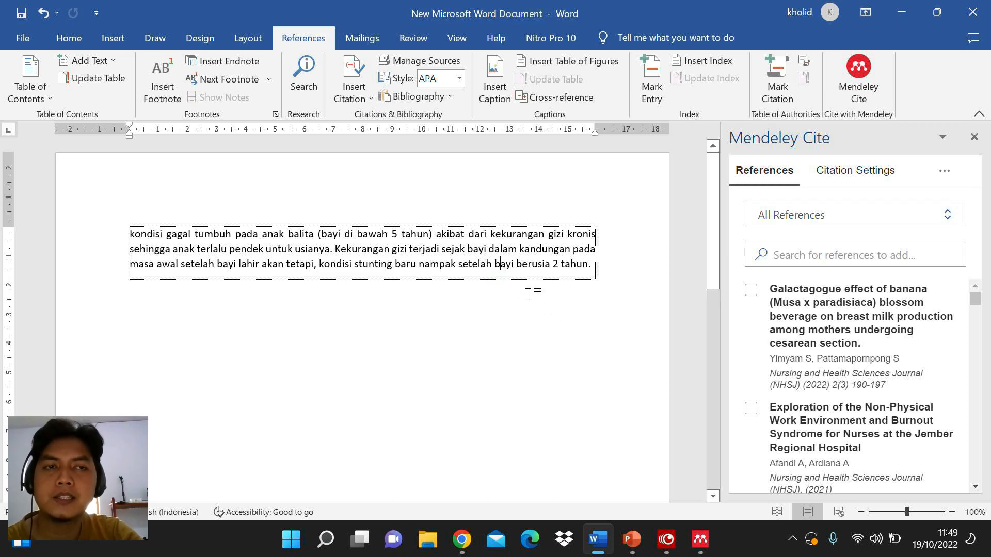
click(593, 264)
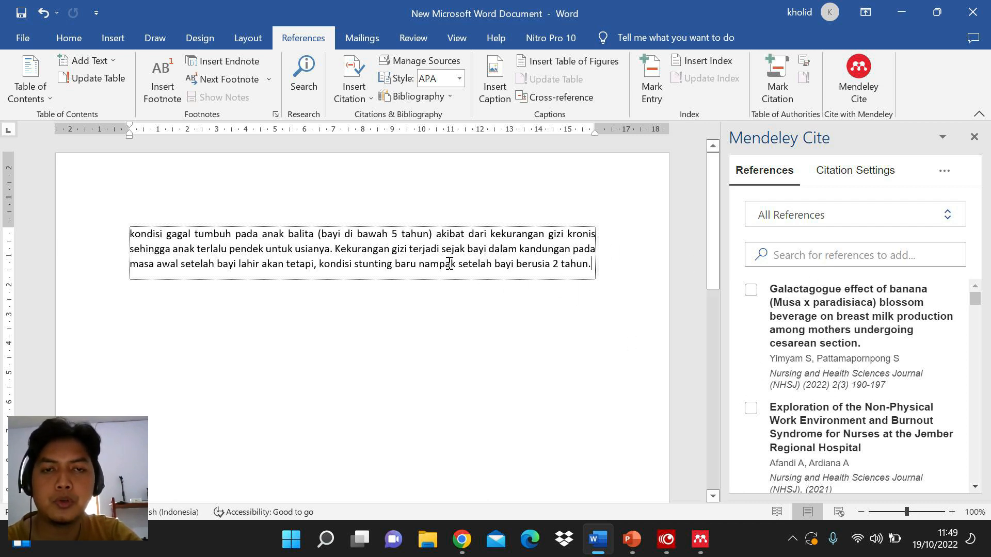
Switch to Mendeley Reference Manager and add the PDF file "artikel 1" from the computer to the library
mouse_move(702, 548)
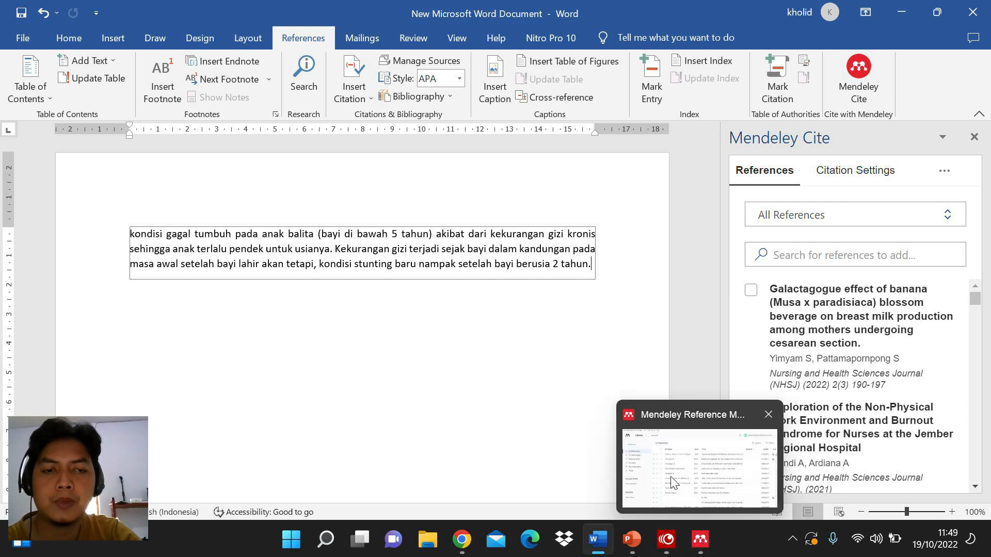
click(700, 476)
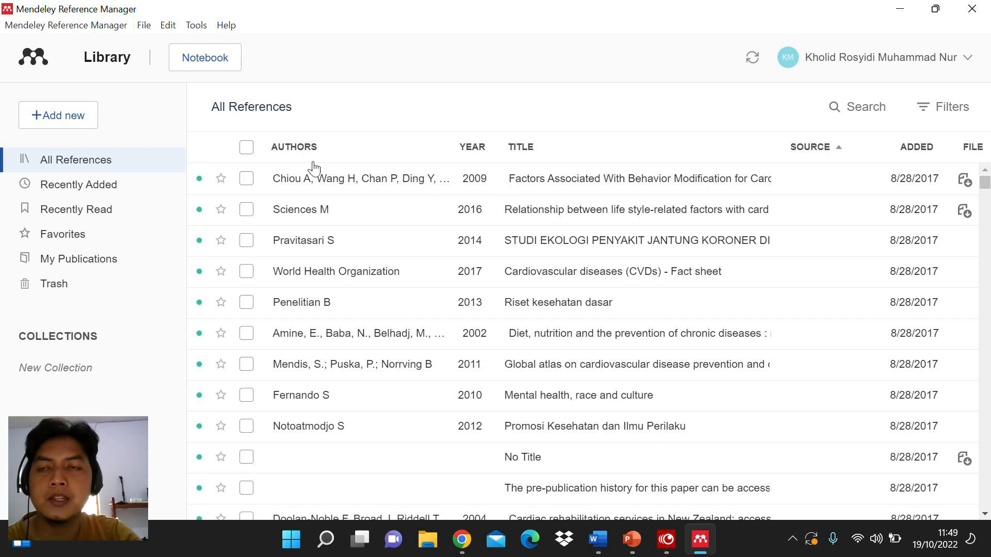
click(70, 115)
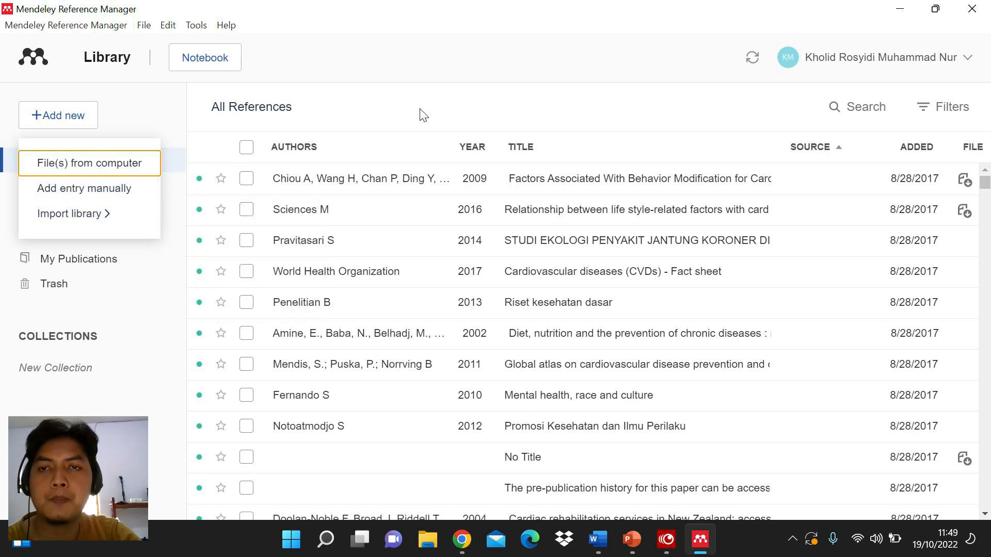
click(457, 72)
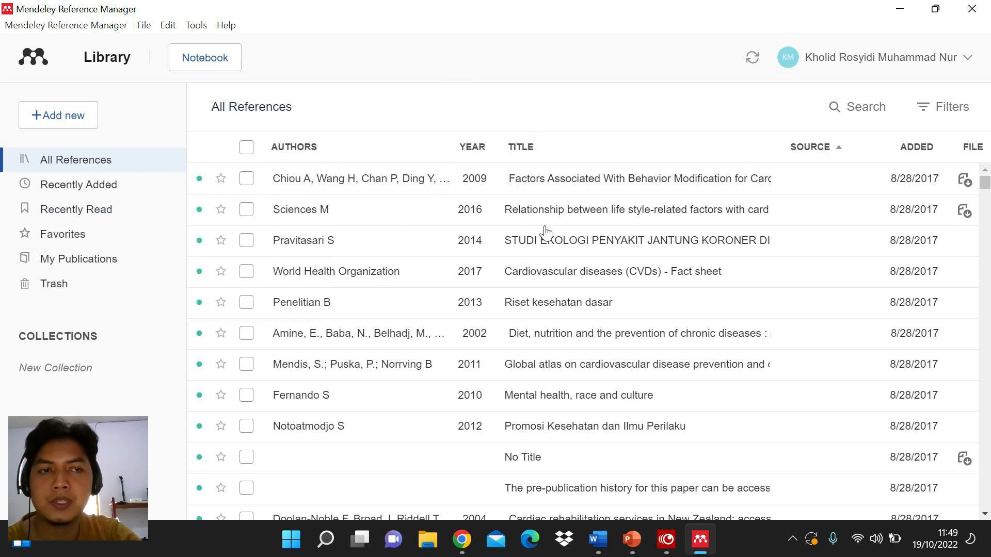
click(80, 114)
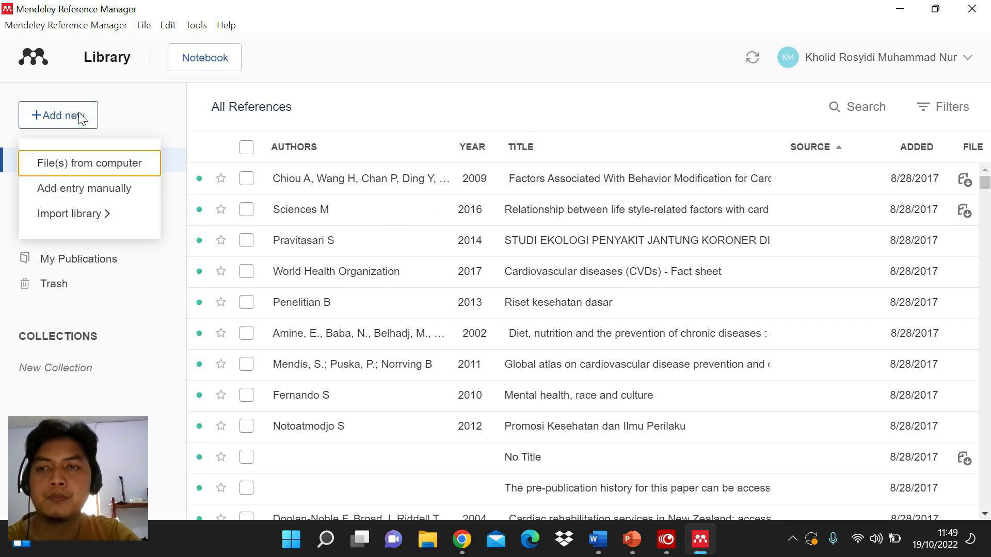
click(117, 166)
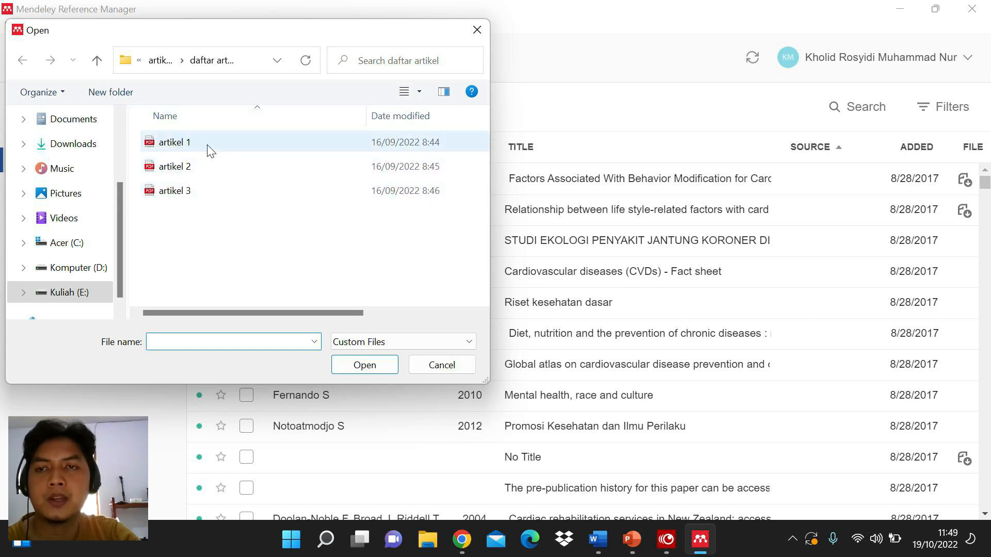
click(183, 147)
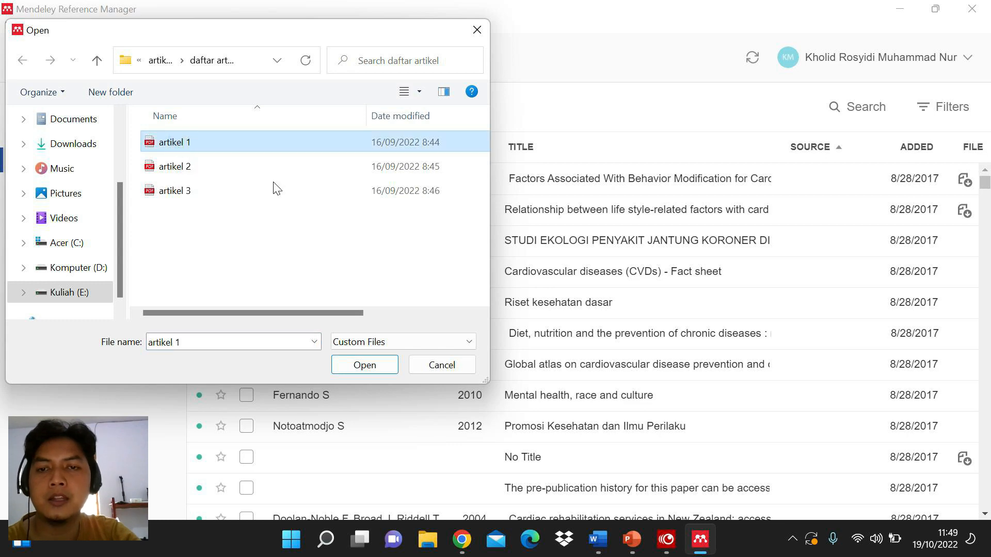
click(365, 366)
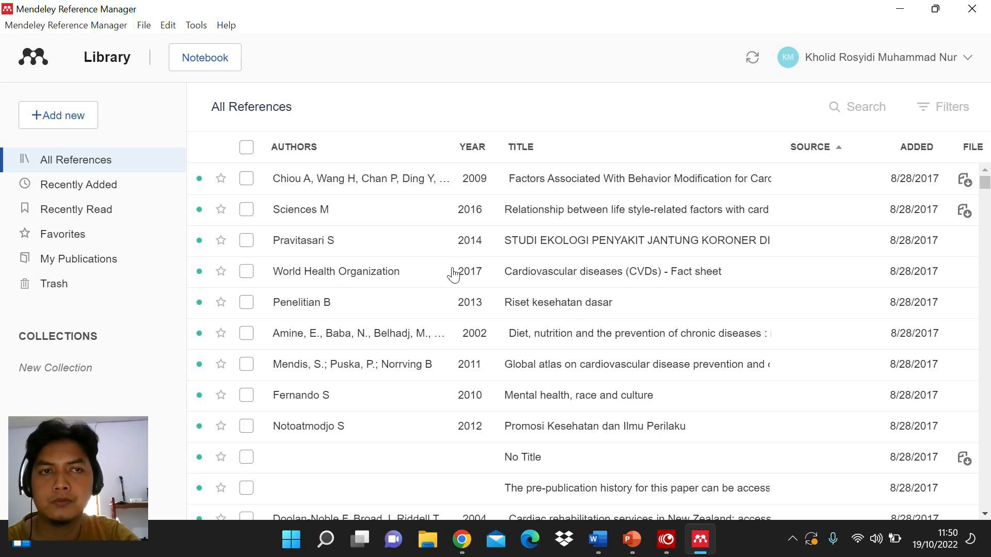
Sync the Mendeley library and look through All References for the added article
click(751, 60)
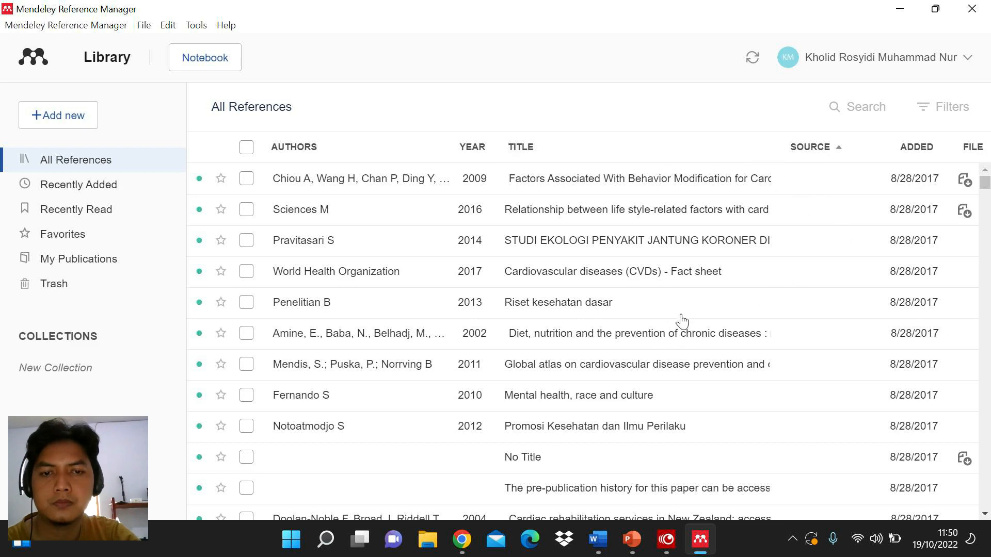
scroll(694, 312, down, 4)
scroll(745, 300, down, 6)
scroll(769, 299, up, 10)
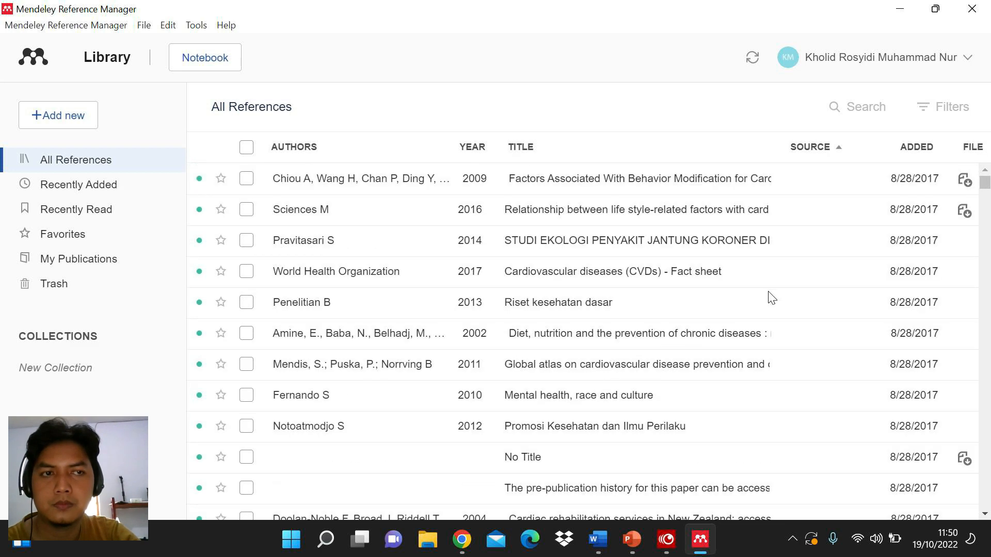
right_click(491, 17)
click(442, 20)
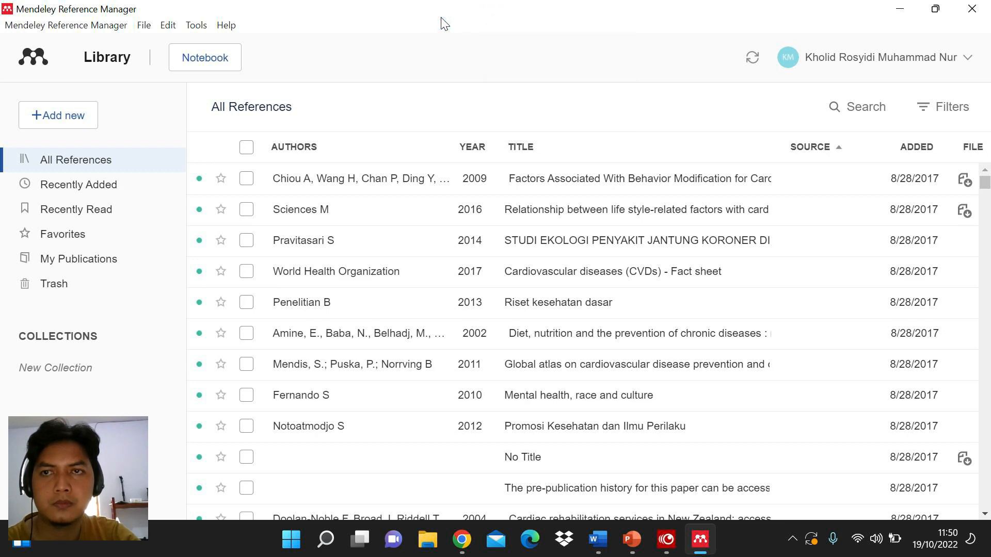
click(869, 66)
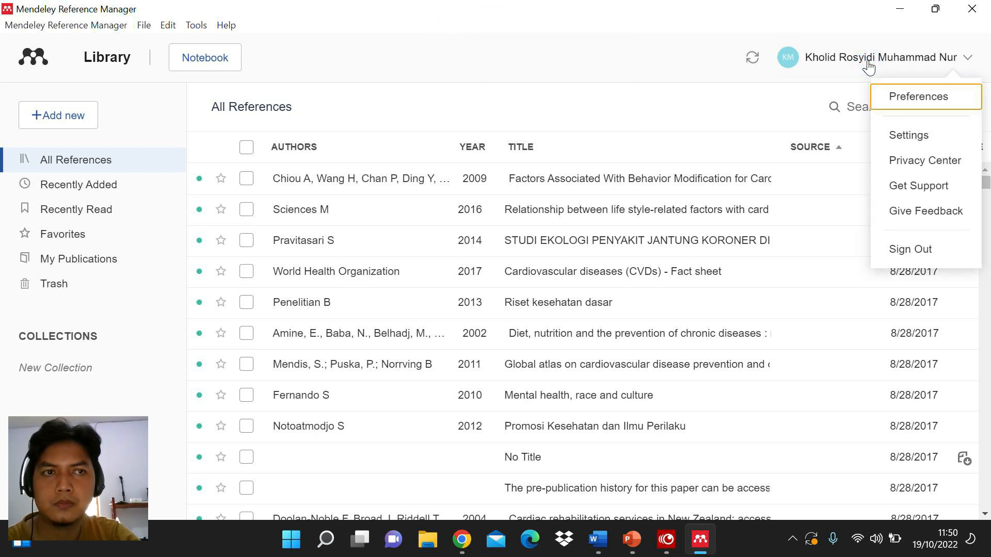
click(504, 44)
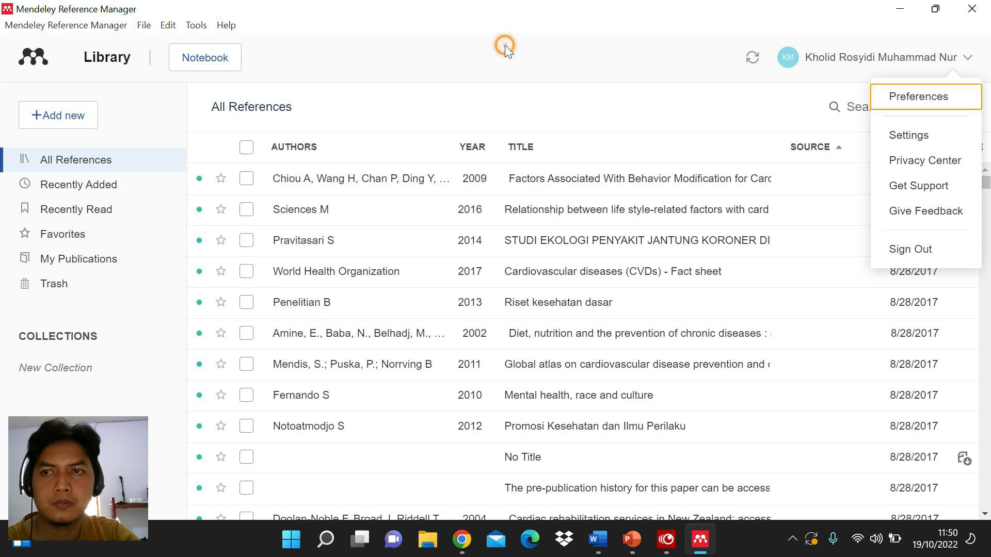
Close Mendeley Reference Manager, launch it again from the desktop, and dismiss the update notice
right_click(470, 16)
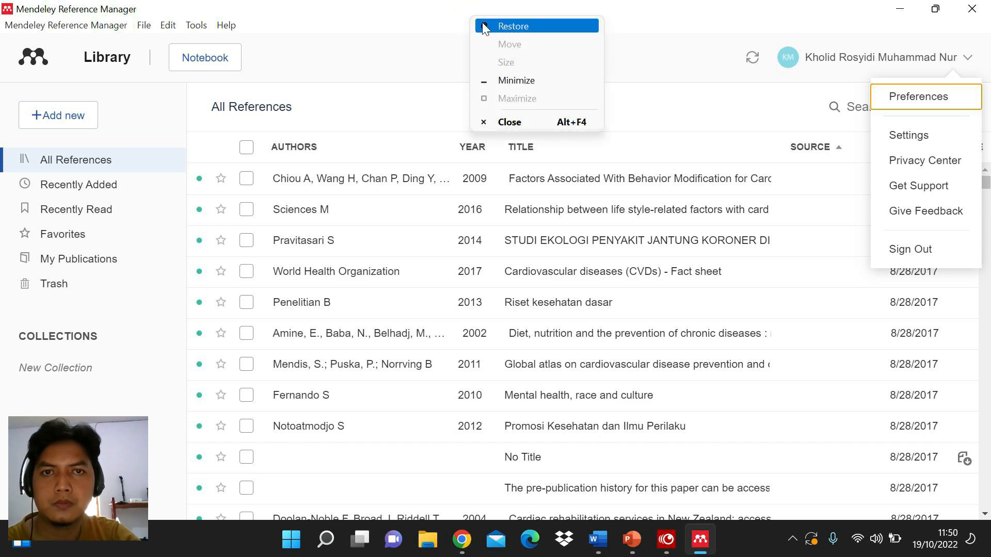
click(442, 23)
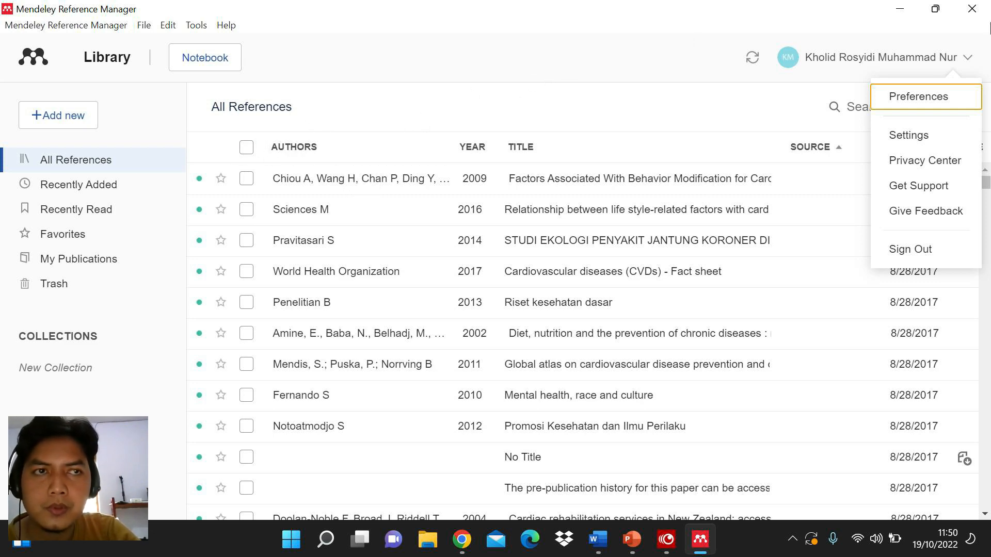
click(971, 9)
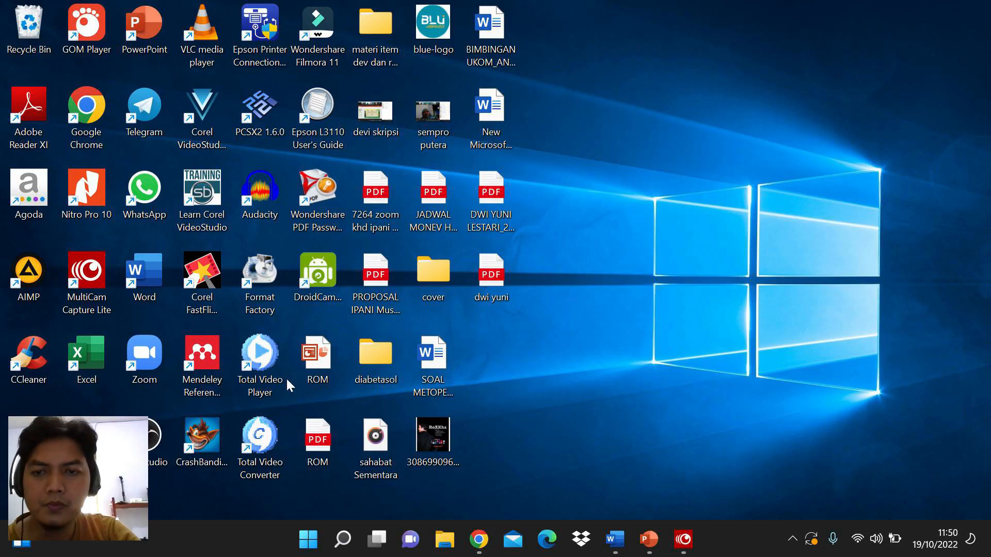
double_click(211, 367)
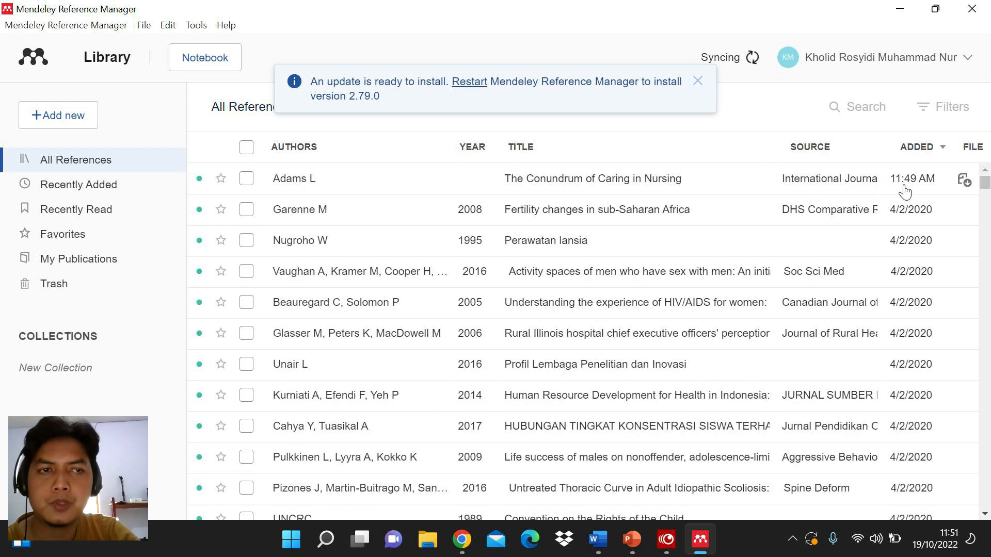
click(697, 82)
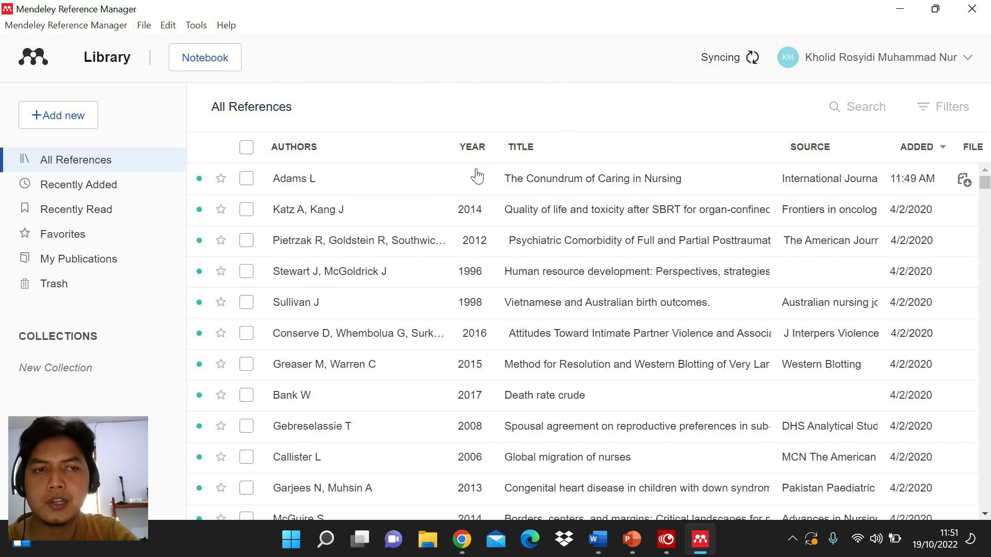
Add the PDF file "artikel 2" from the computer to the Mendeley library
click(68, 113)
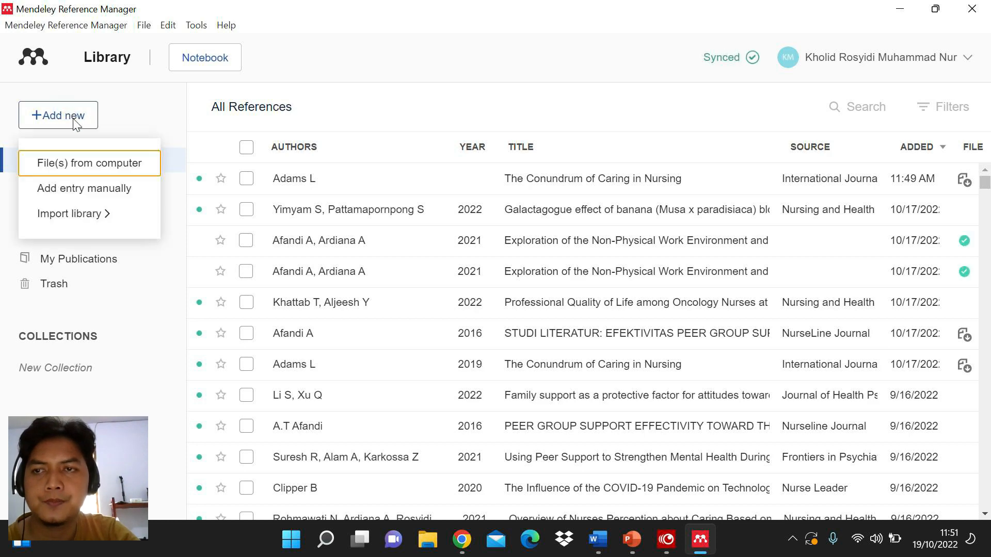
click(97, 165)
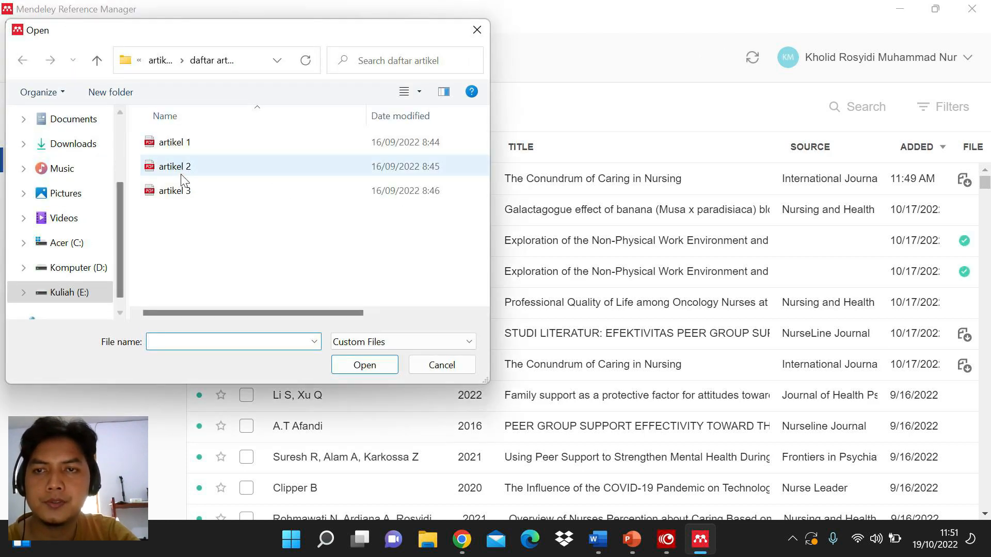
click(187, 167)
click(364, 364)
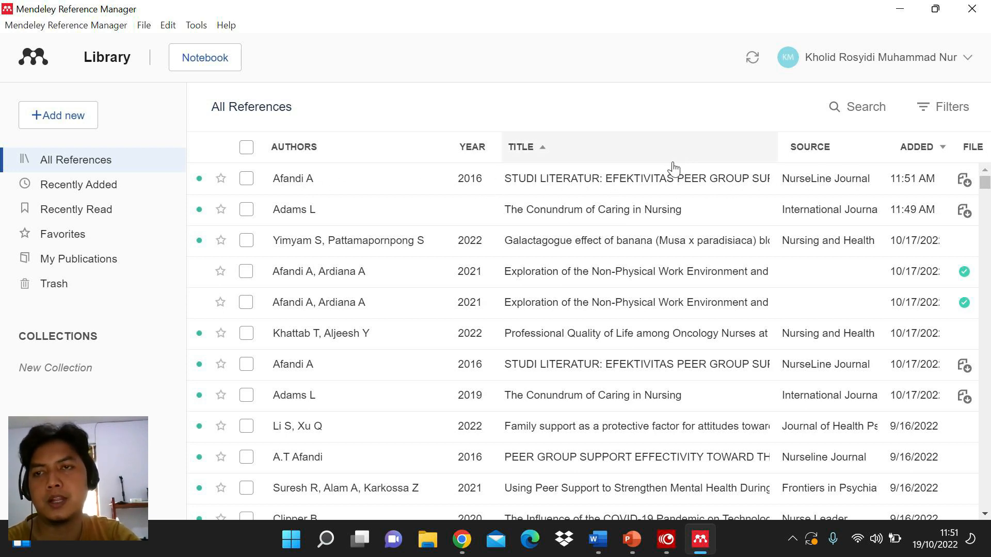
Open a blank form for adding a reference entry manually
click(89, 121)
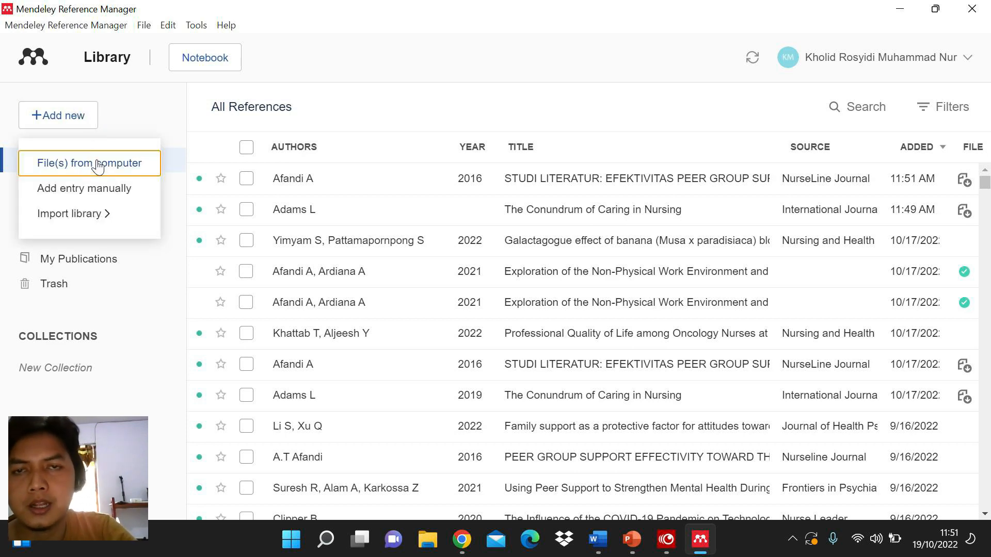
click(139, 101)
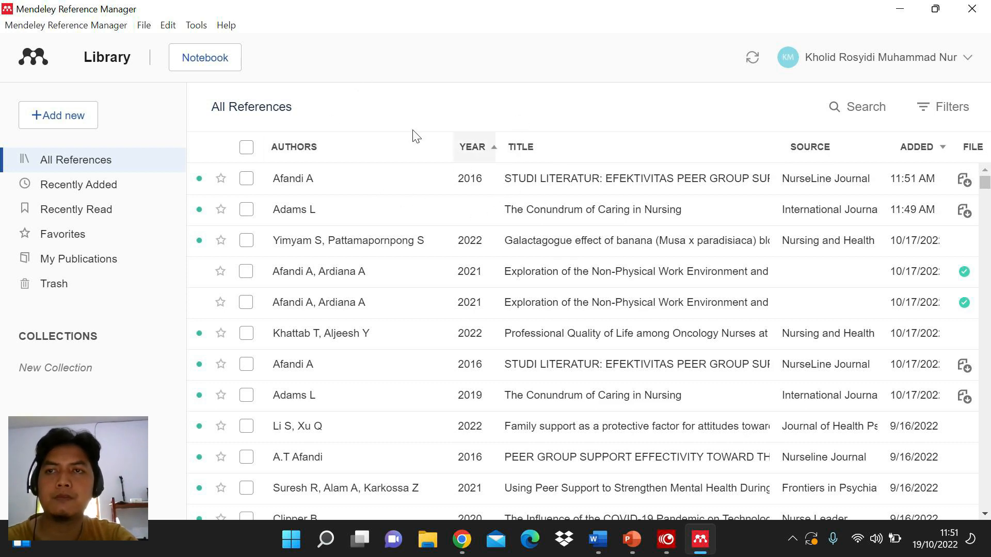
click(70, 115)
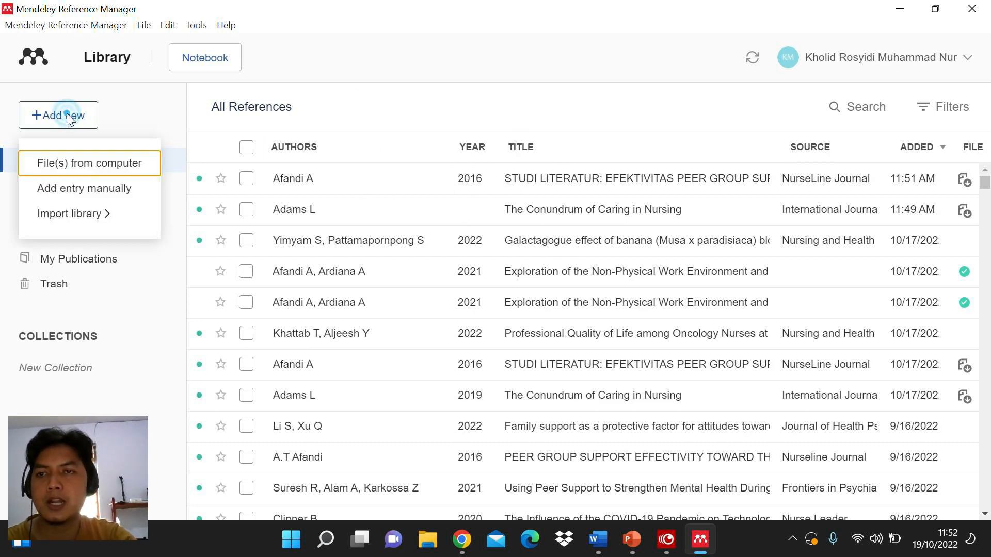
click(112, 194)
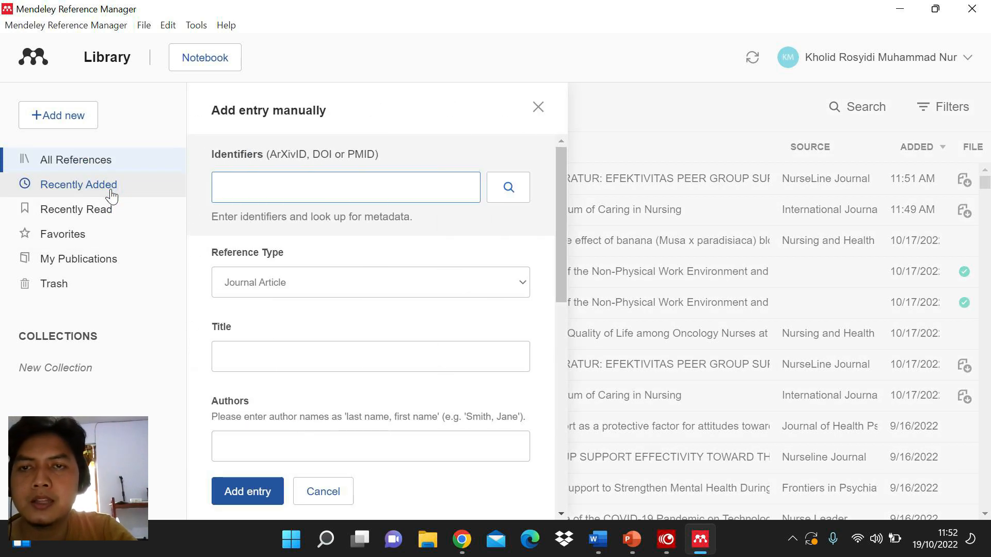
Examine the manual entry form's fields, from the identifiers and reference type down to the publication month and day
scroll(367, 296, down, 3)
scroll(372, 295, up, 3)
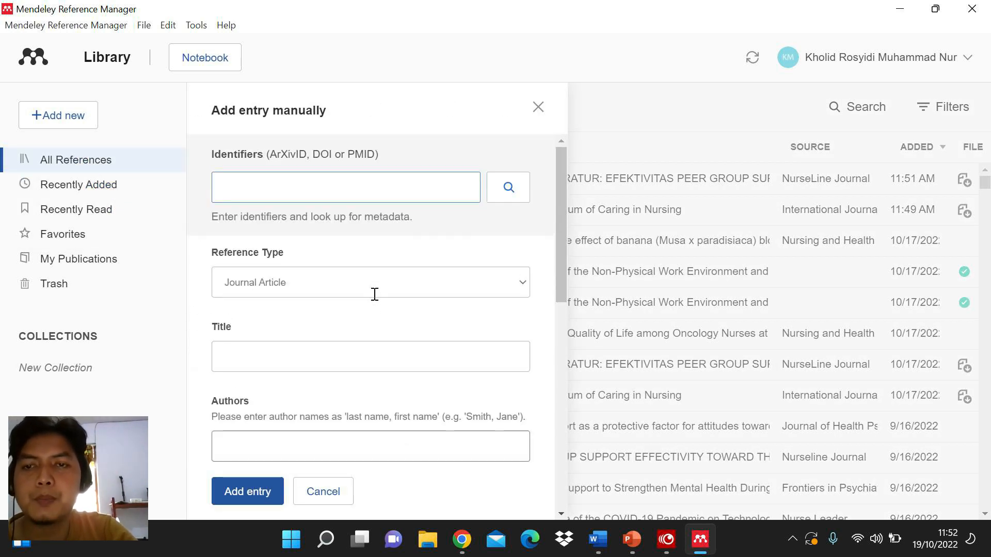
scroll(309, 206, down, 3)
scroll(229, 273, up, 2)
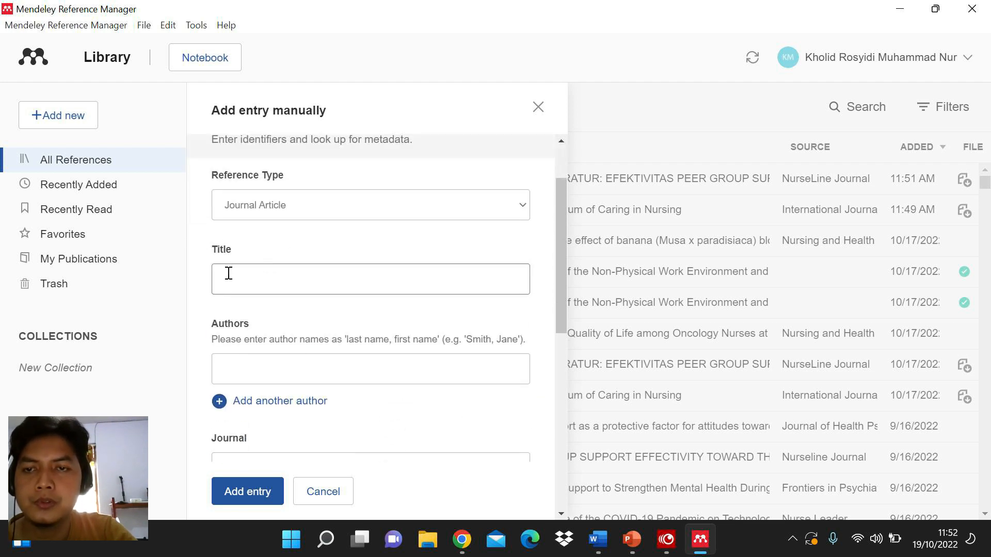
scroll(265, 279, down, 4)
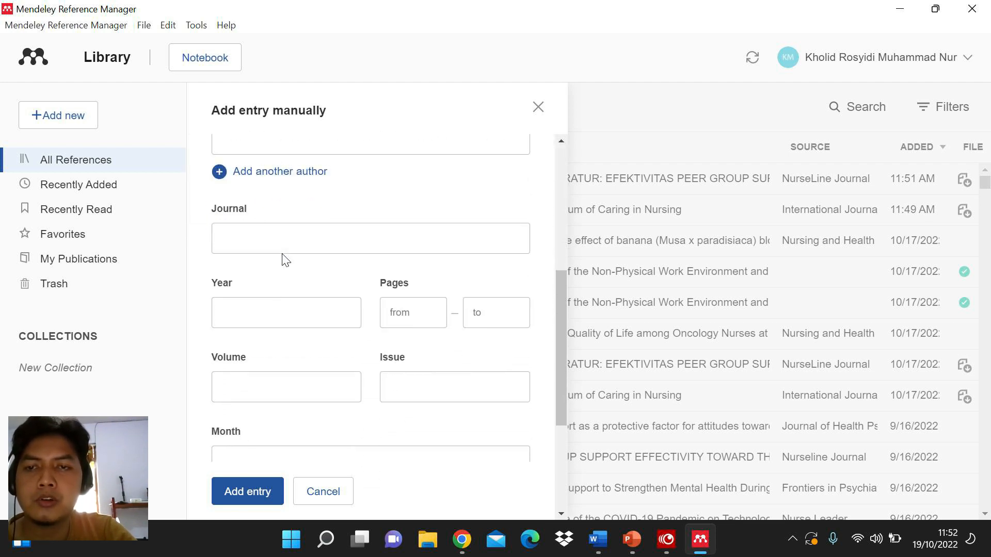
scroll(287, 276, up, 5)
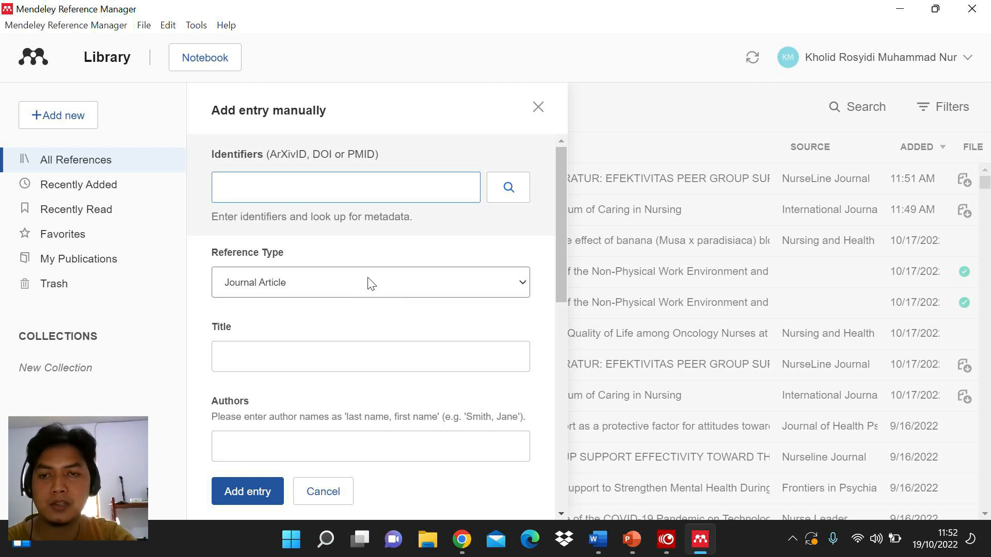
scroll(348, 294, down, 5)
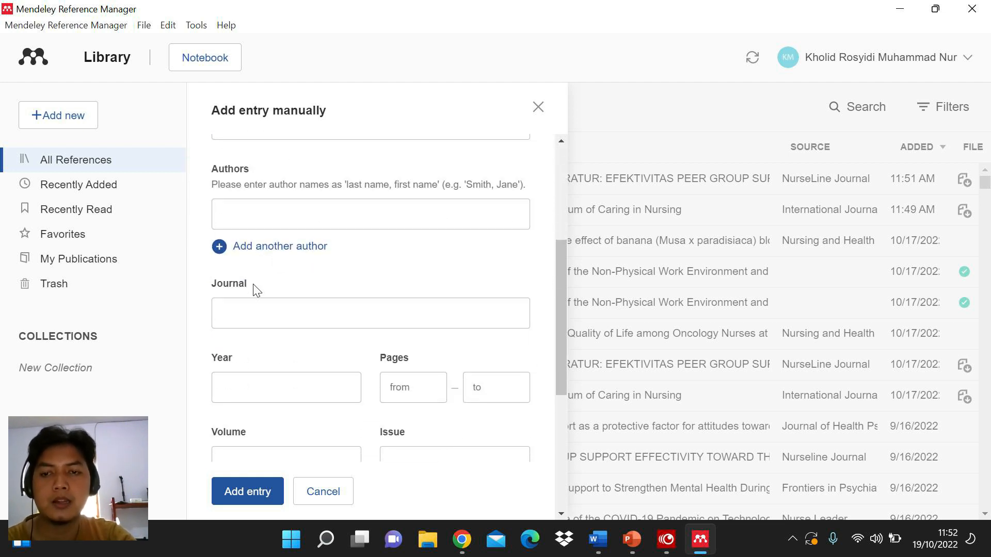
scroll(277, 258, down, 3)
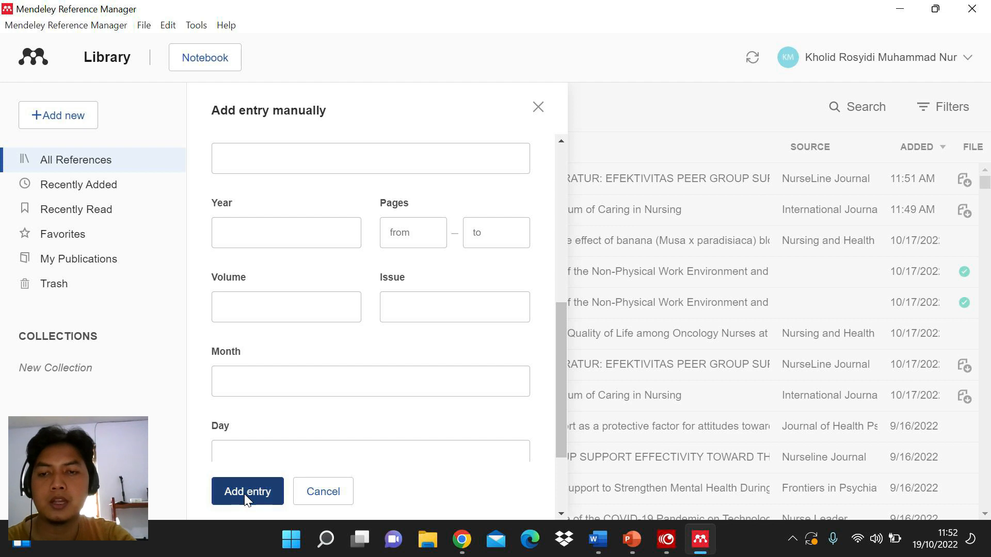
scroll(294, 372, up, 5)
scroll(282, 278, down, 4)
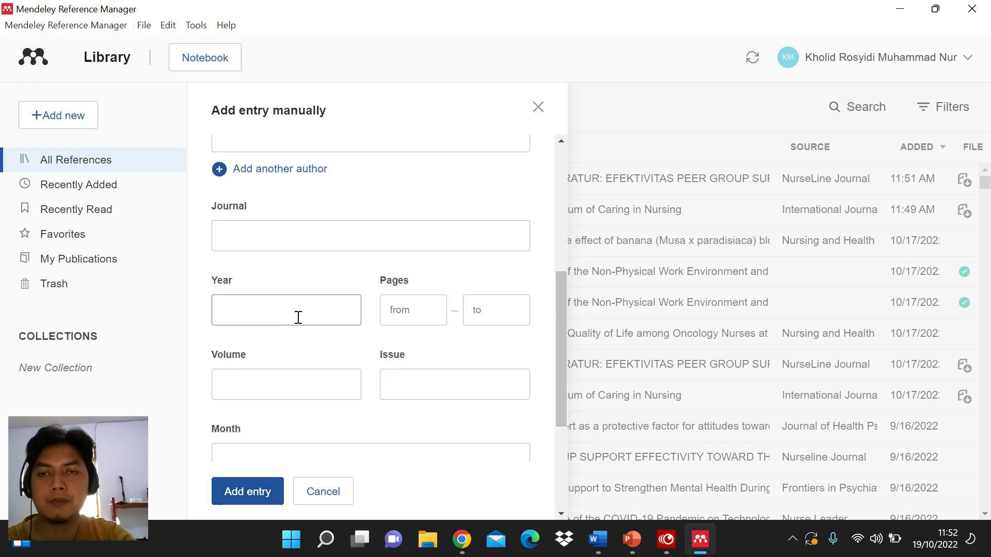
scroll(296, 316, up, 5)
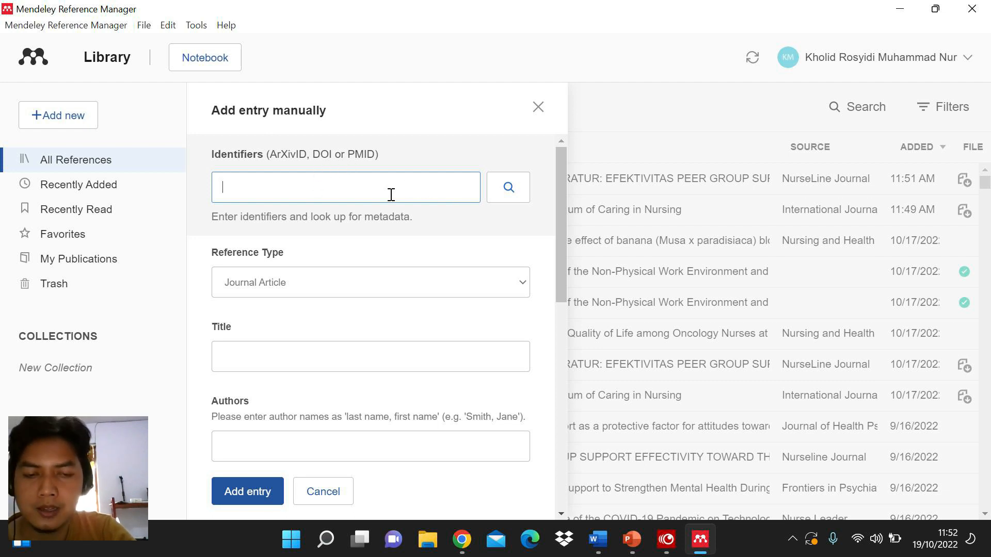
Switch to Chrome and open the Nursing and Health Sciences Journal website (nhs-journal.com) in a new tab
click(462, 539)
click(580, 16)
click(573, 32)
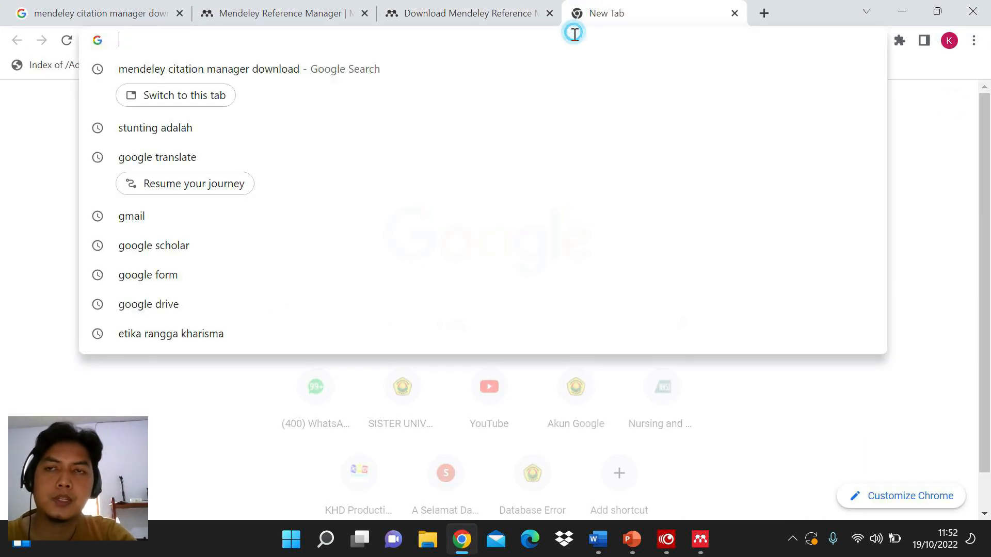
text(ns)
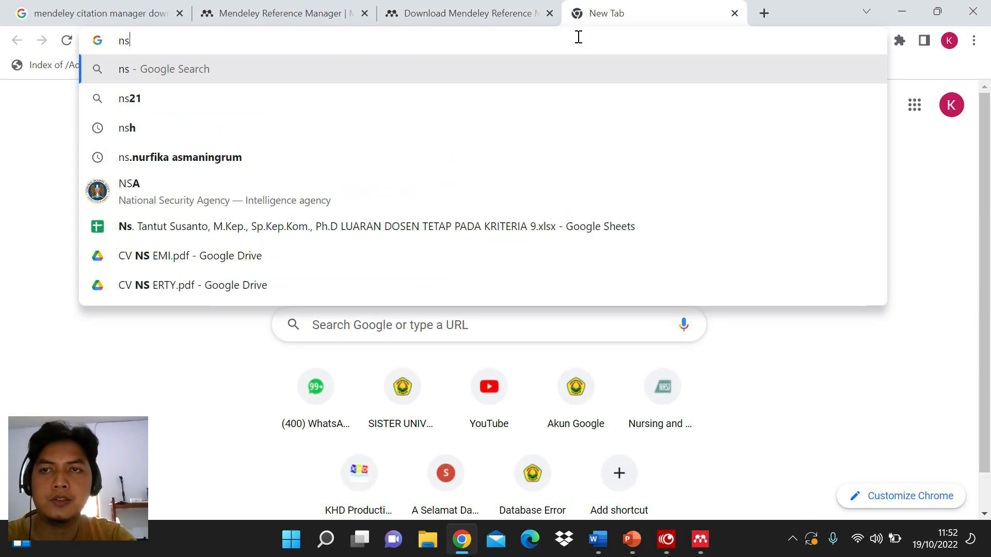
key(BackSpace)
text(hs)
key(Return)
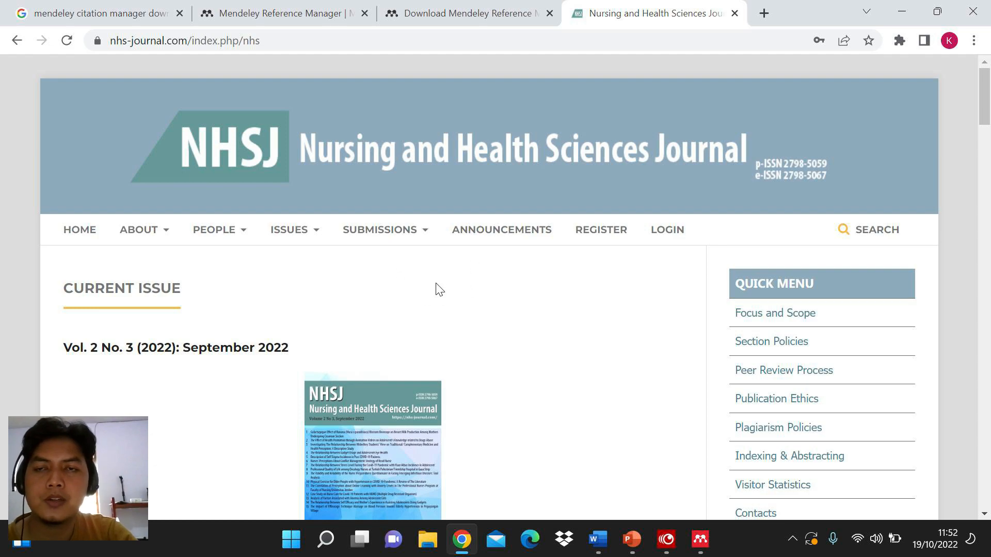
Open the current issue's article "The Effect of Health Promotion through Animation Videos on Adolescent's Knowledge related to Drugs Abuse"
scroll(550, 283, down, 8)
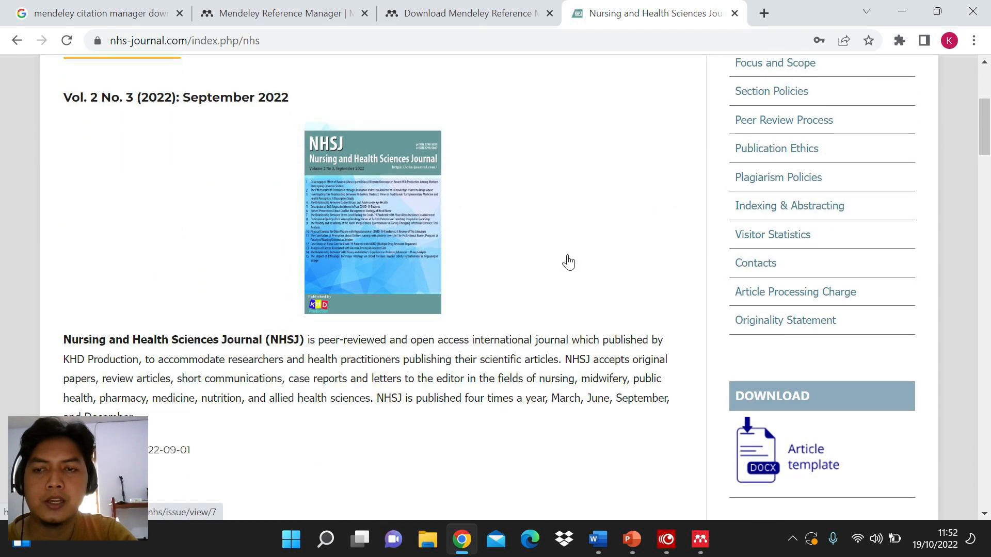
scroll(567, 253, down, 2)
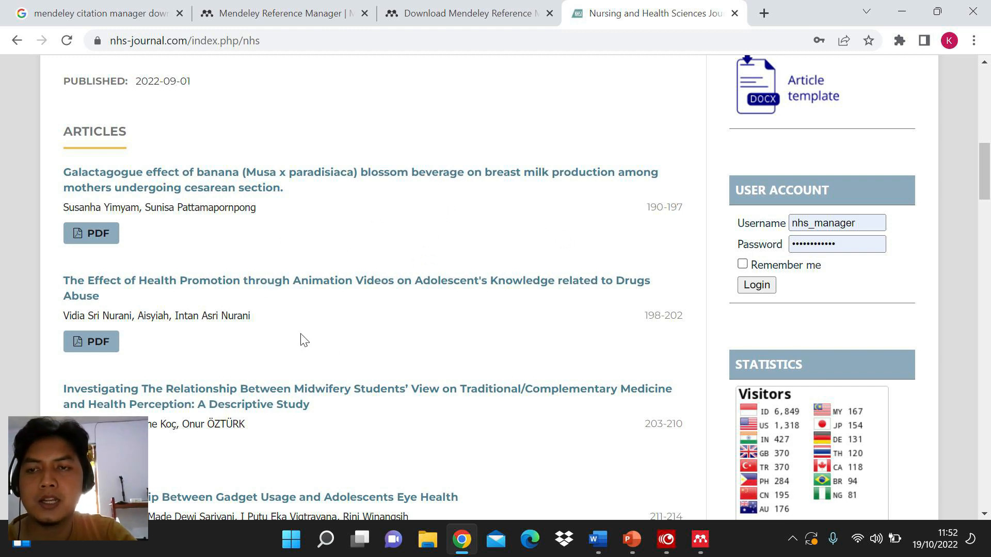
scroll(382, 317, down, 1)
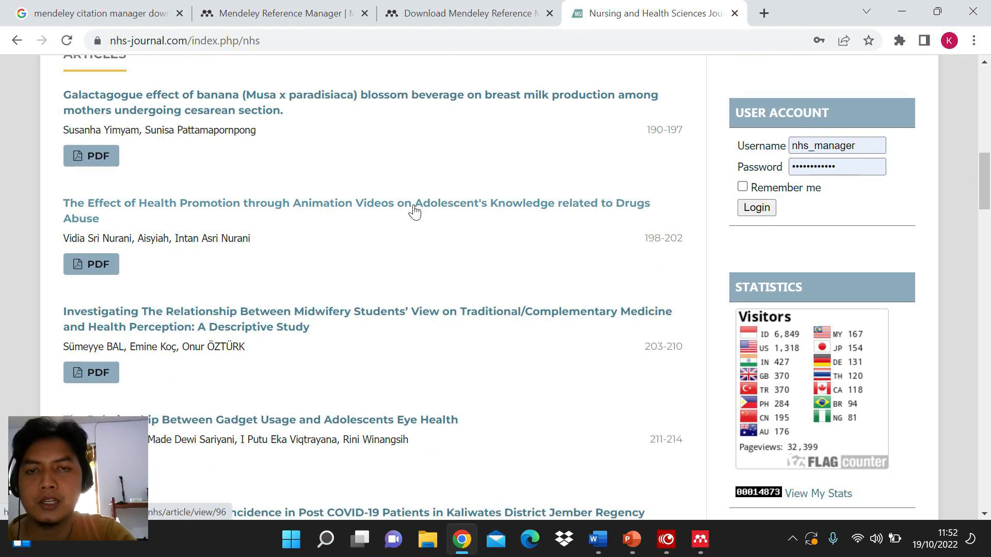
click(415, 209)
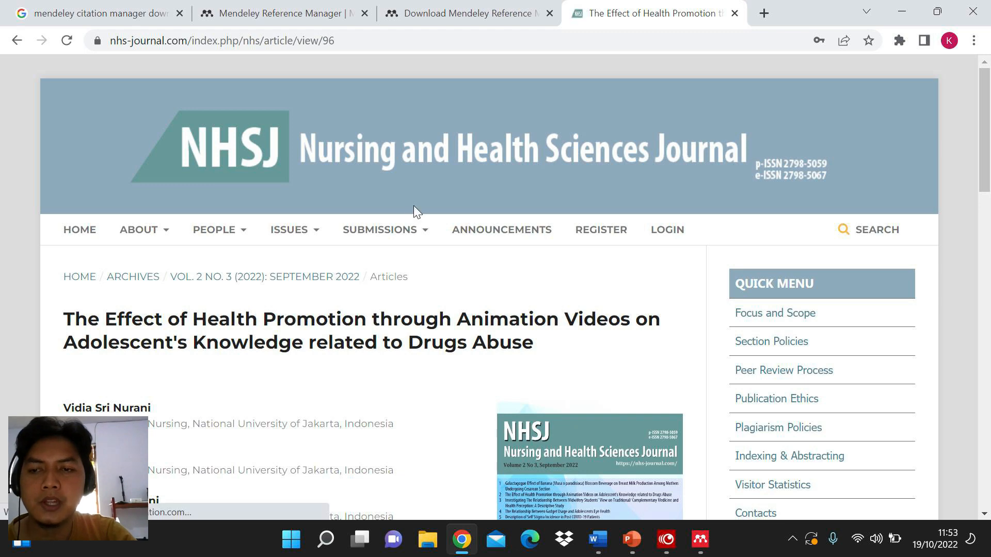
scroll(414, 211, down, 3)
scroll(414, 217, down, 2)
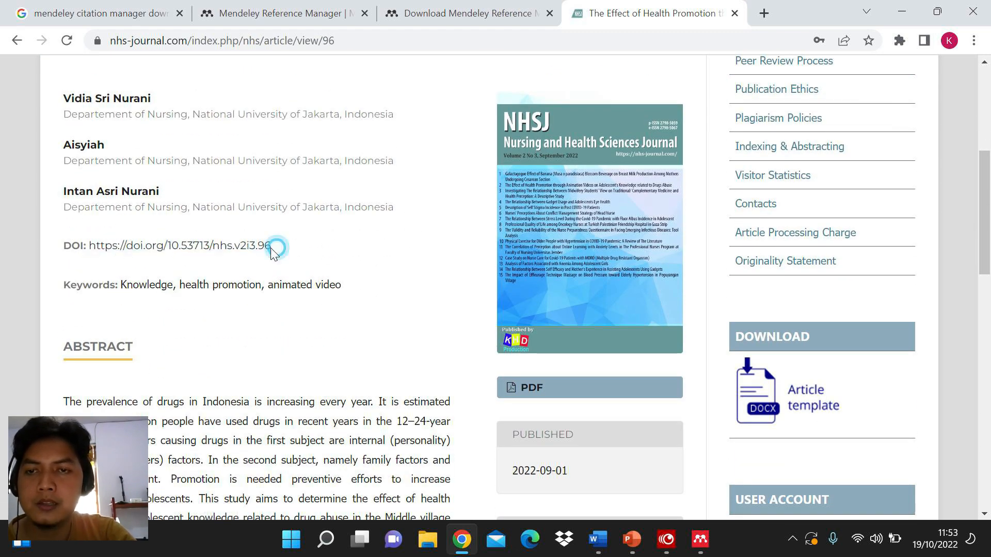
drag(276, 246, 88, 247)
key(ctrl+c)
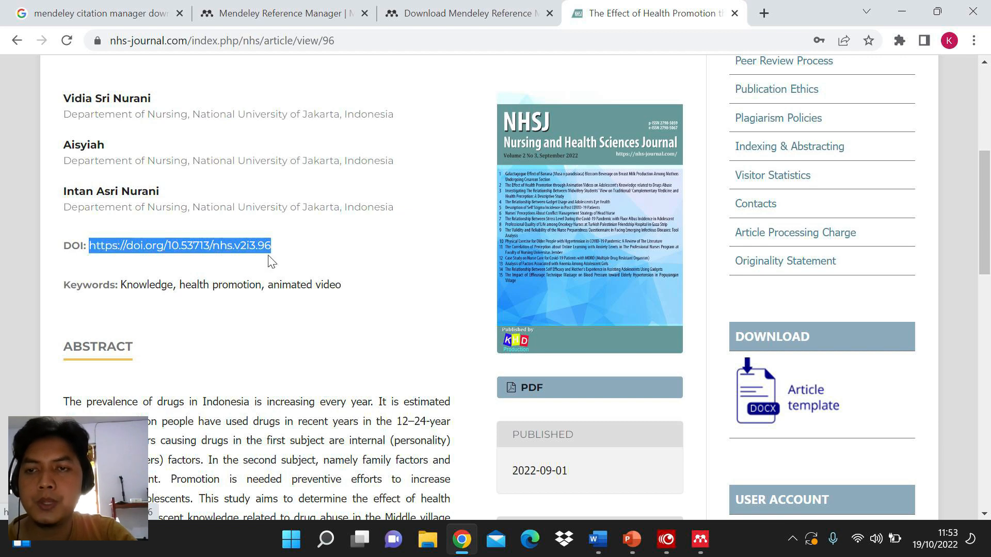
click(283, 6)
click(699, 539)
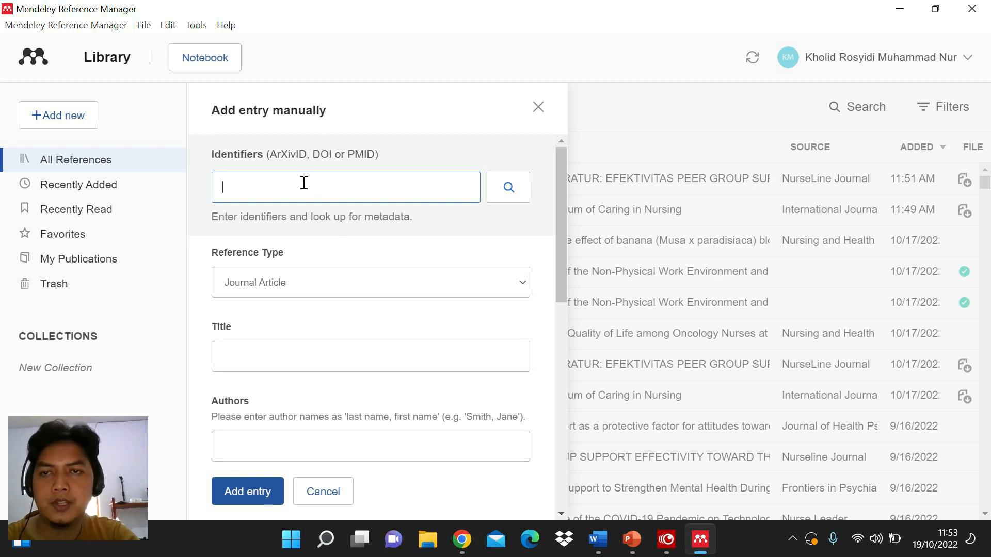
key(ctrl+v)
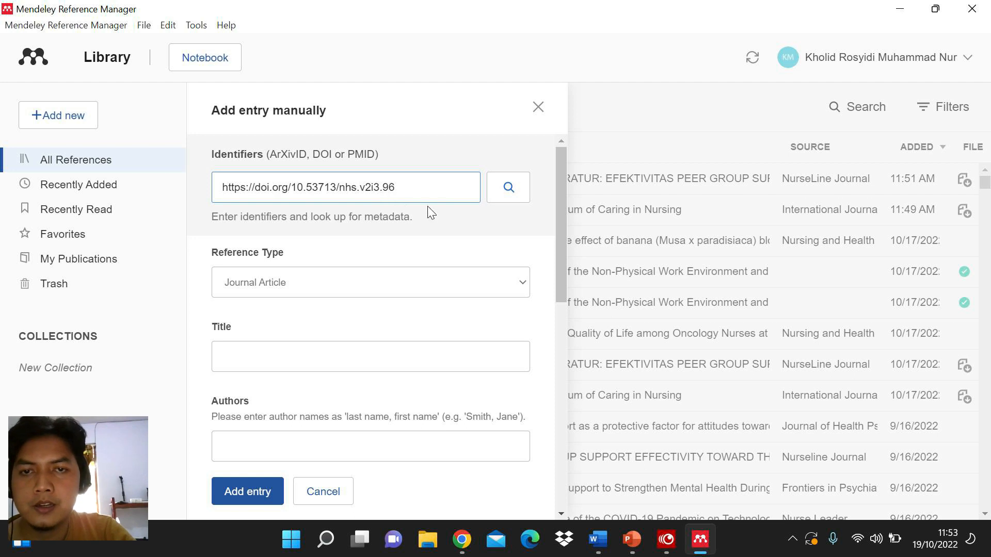
click(505, 191)
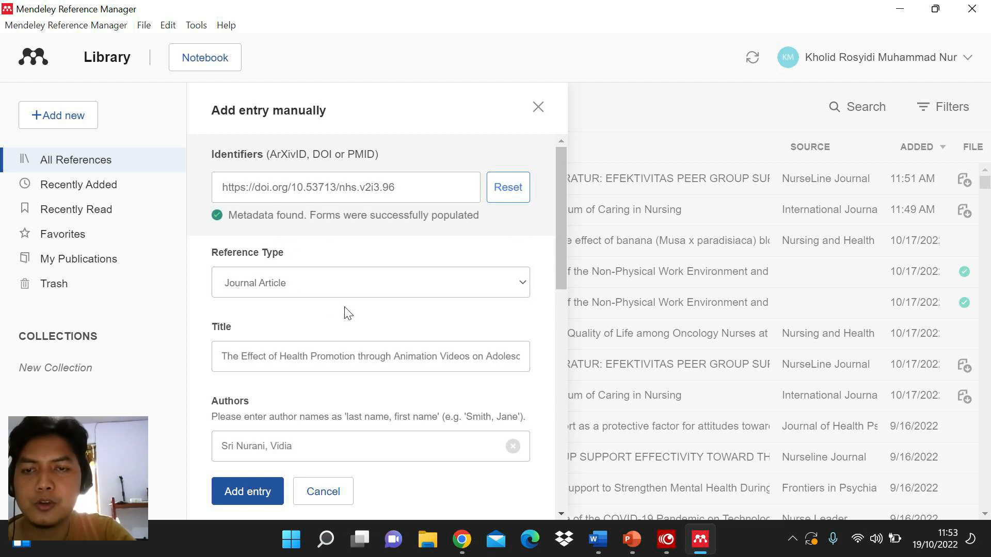
scroll(283, 312, down, 1)
scroll(257, 289, down, 1)
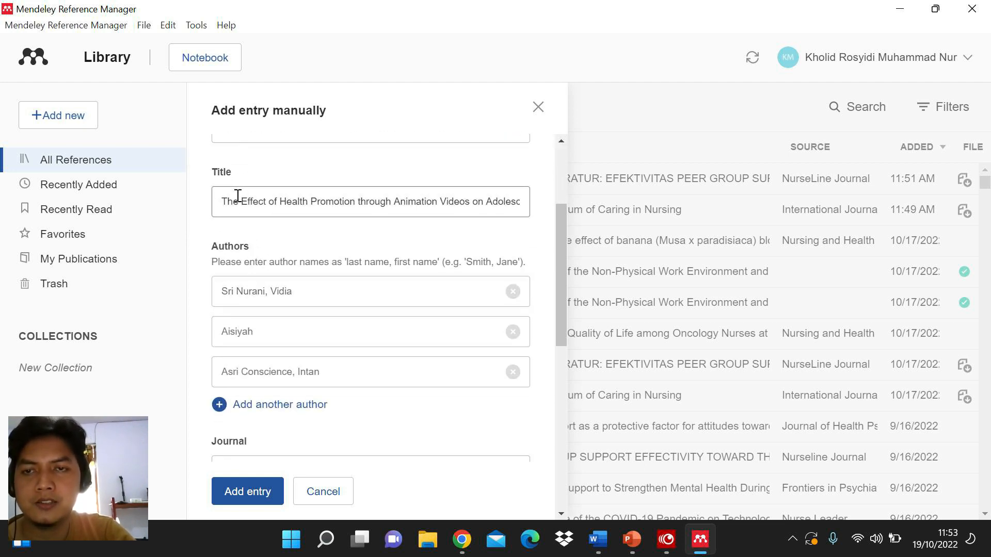
scroll(330, 227, down, 1)
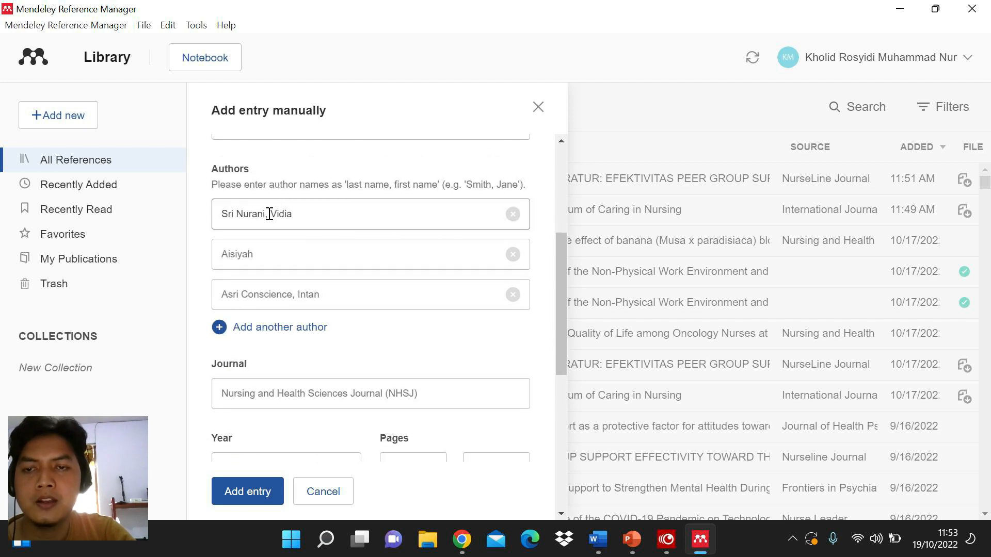
scroll(324, 241, down, 1)
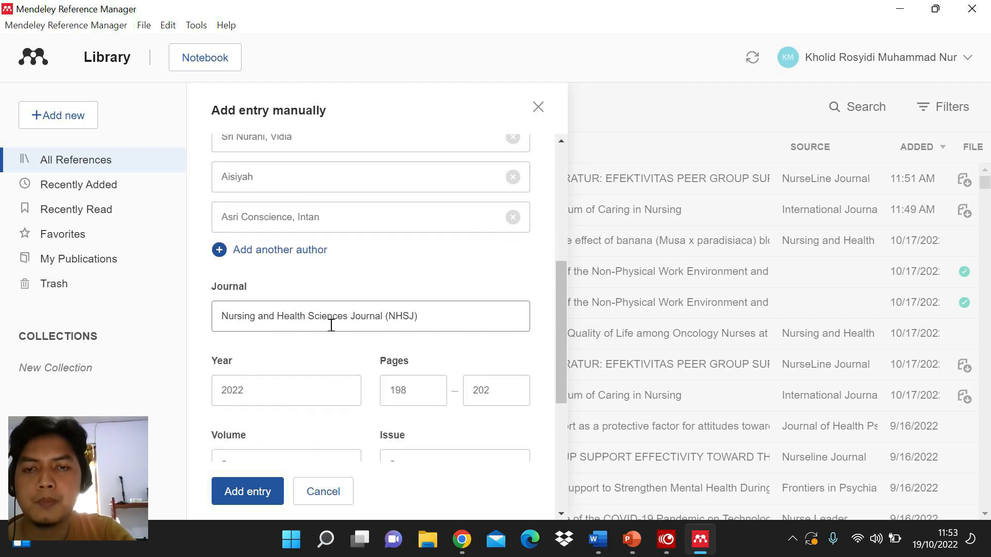
Check the remaining populated fields of the manual entry and add it to the library
scroll(361, 288, down, 3)
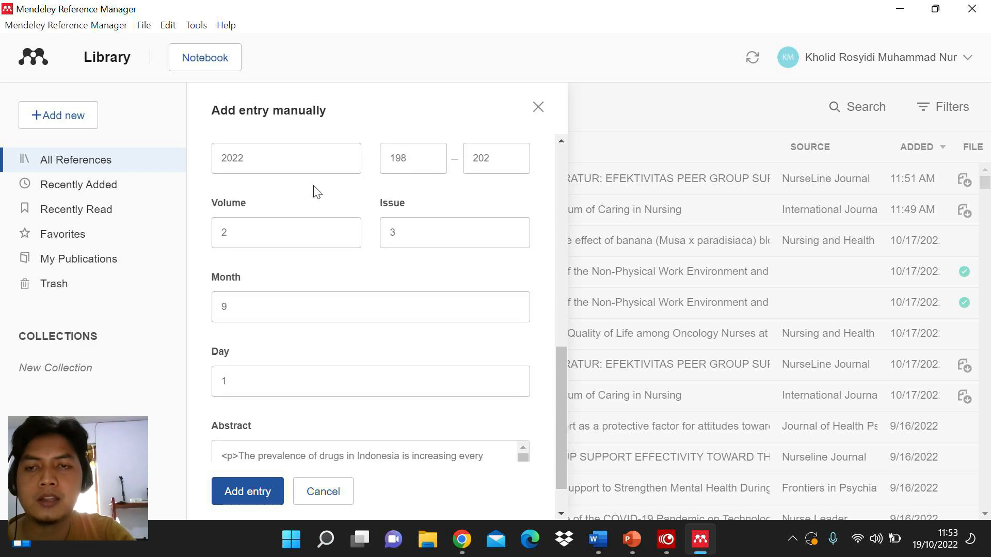
scroll(523, 408, down, 2)
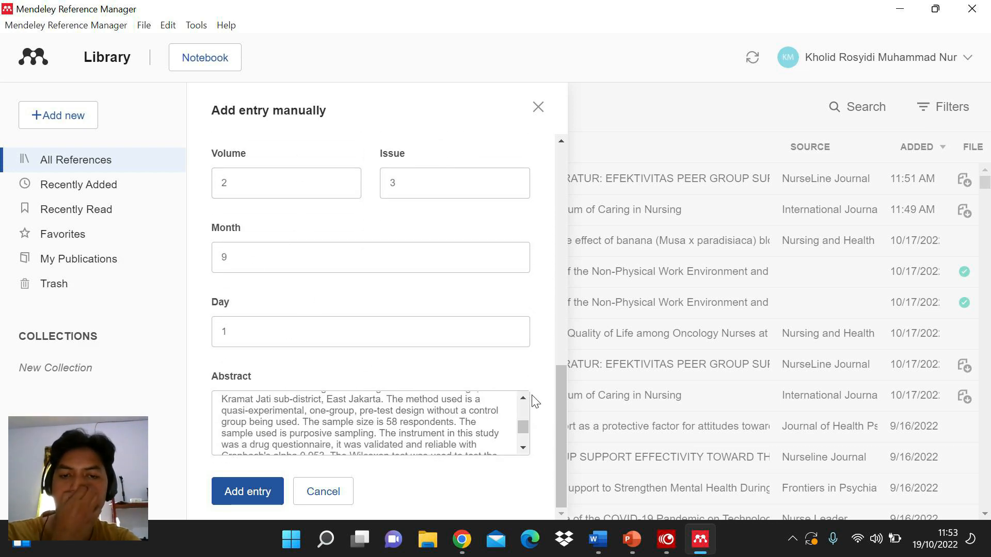
scroll(536, 423, up, 10)
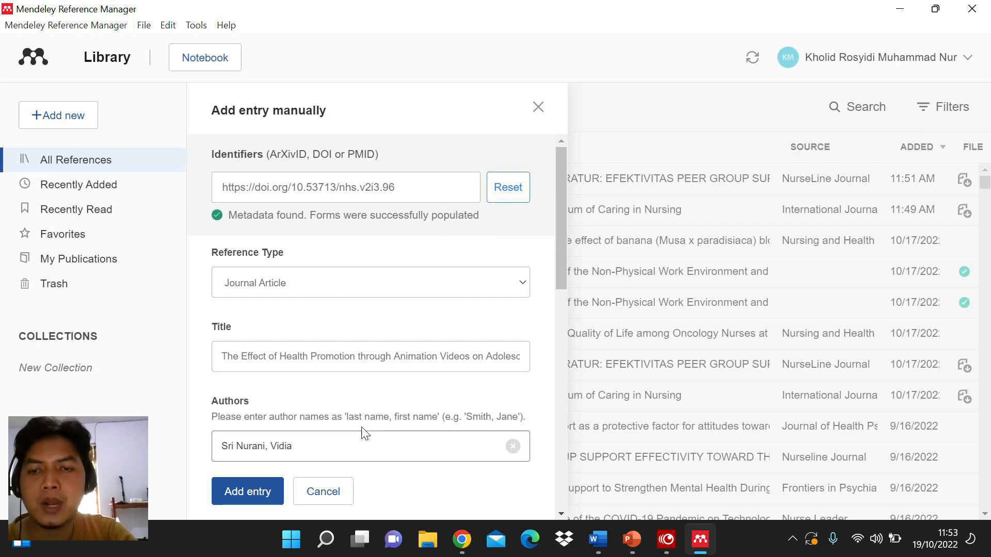
click(255, 491)
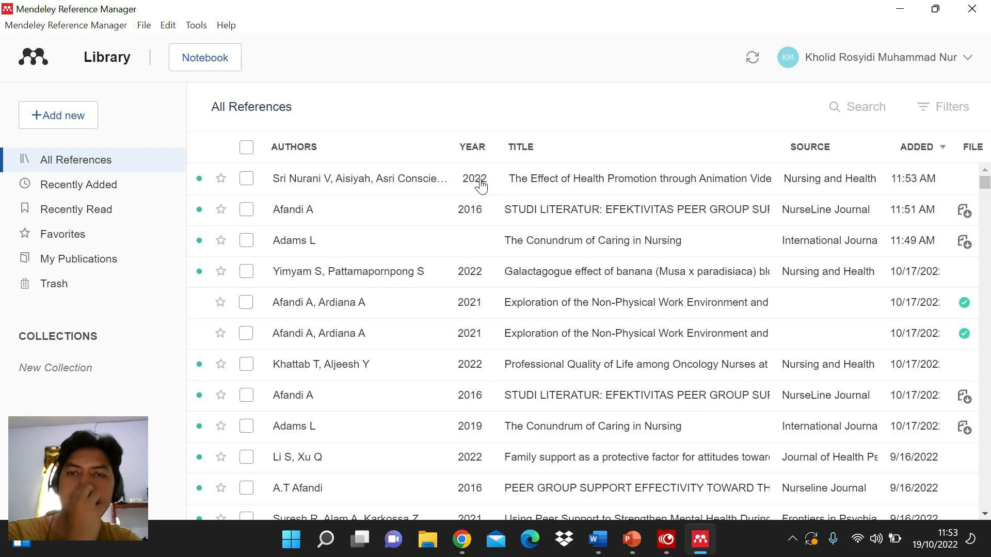
Look at the file formats offered for importing a library
click(76, 123)
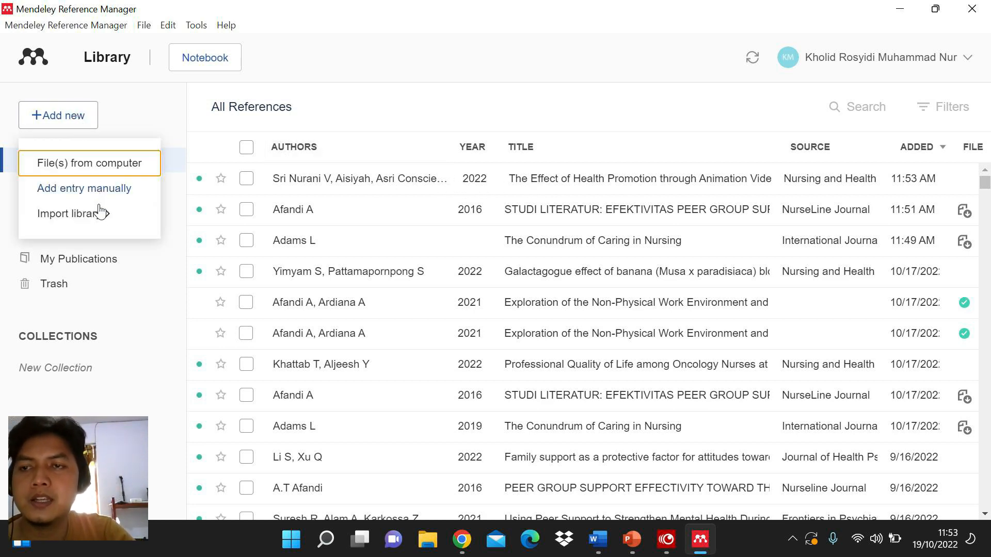
mouse_move(98, 220)
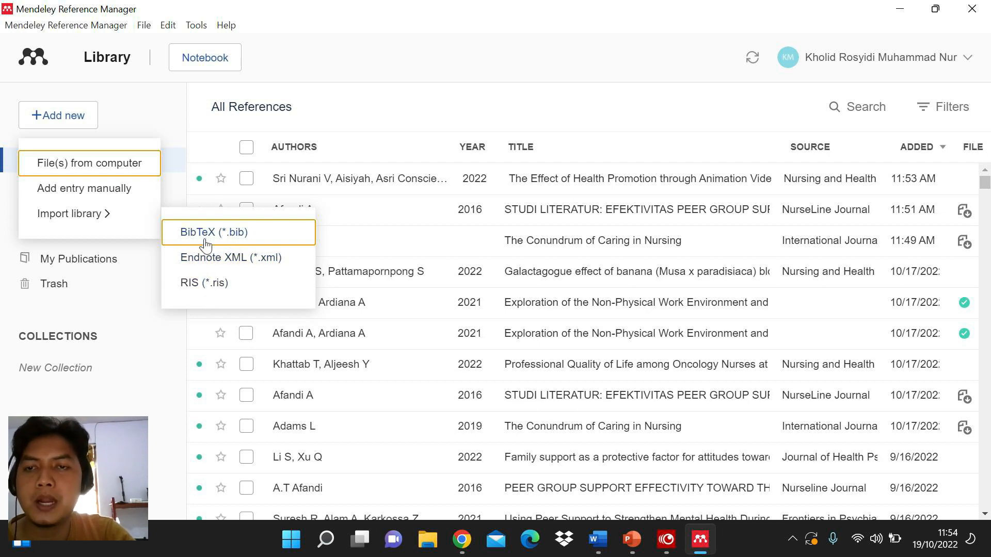
click(165, 96)
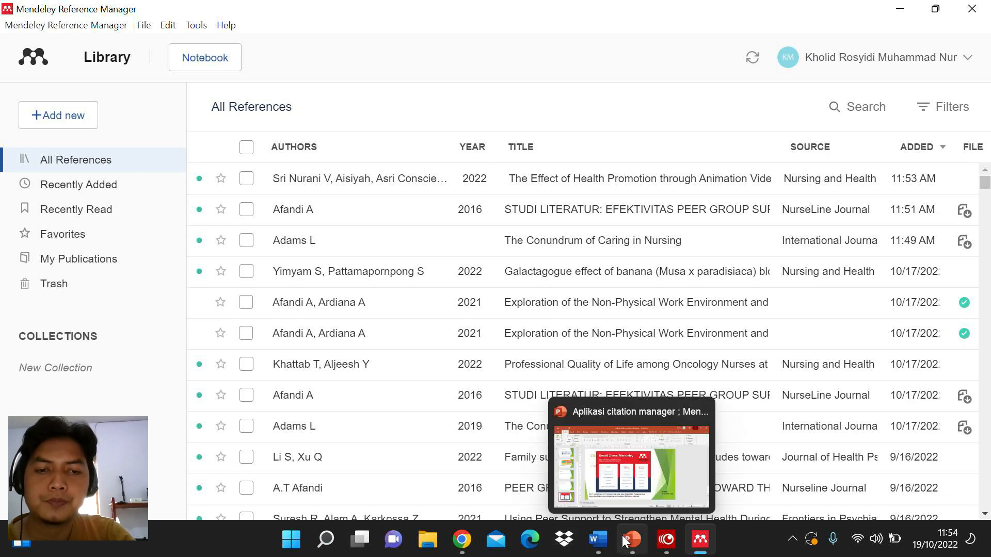
Switch to Chrome and download the Endnote/Zotero/Mendeley (RIS) citation from the article's page on nhs-journal.com
click(462, 539)
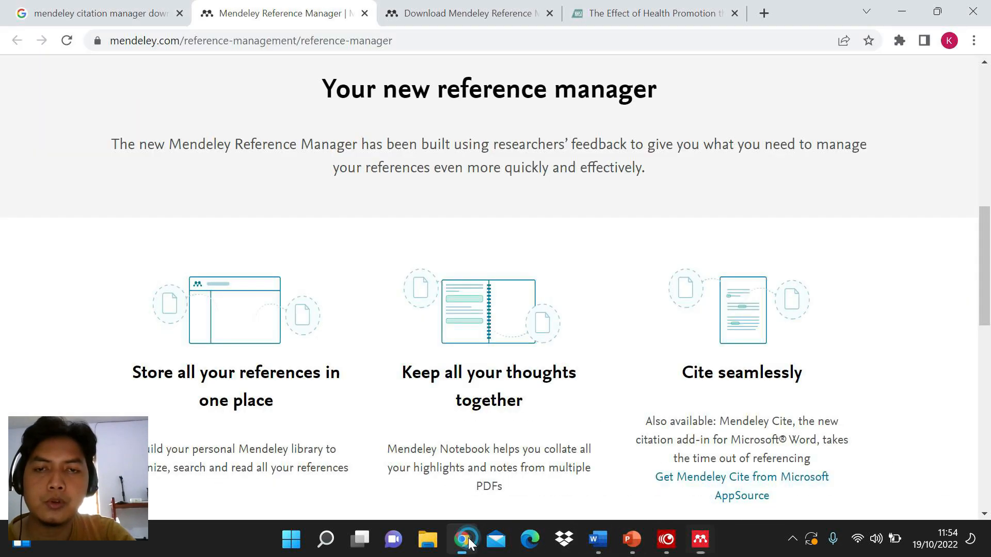
click(641, 12)
click(296, 203)
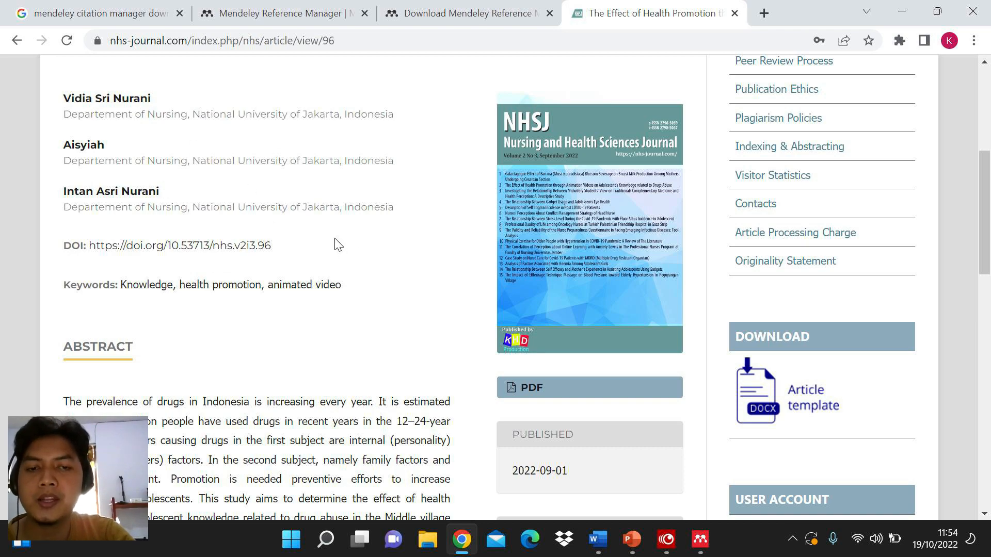
scroll(338, 243, down, 9)
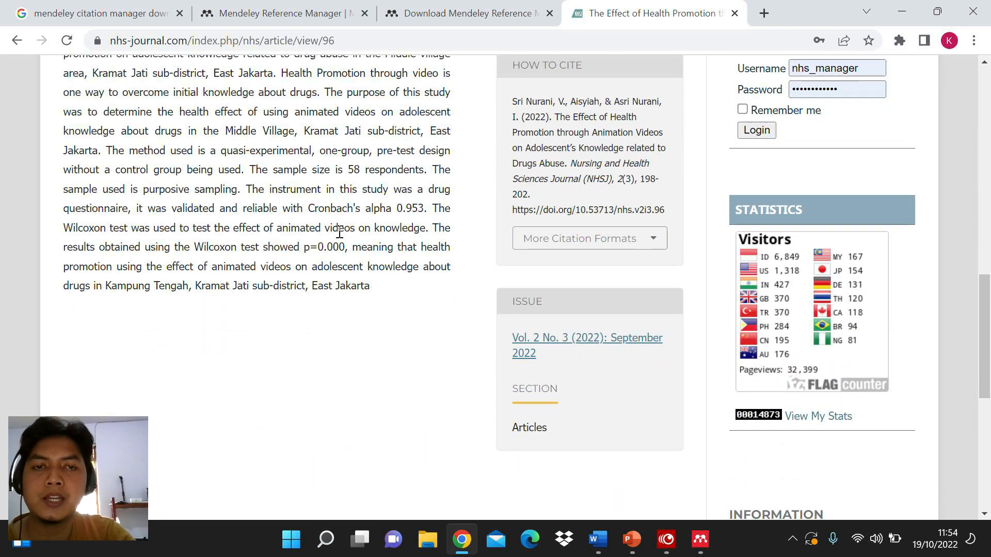
scroll(471, 294, up, 1)
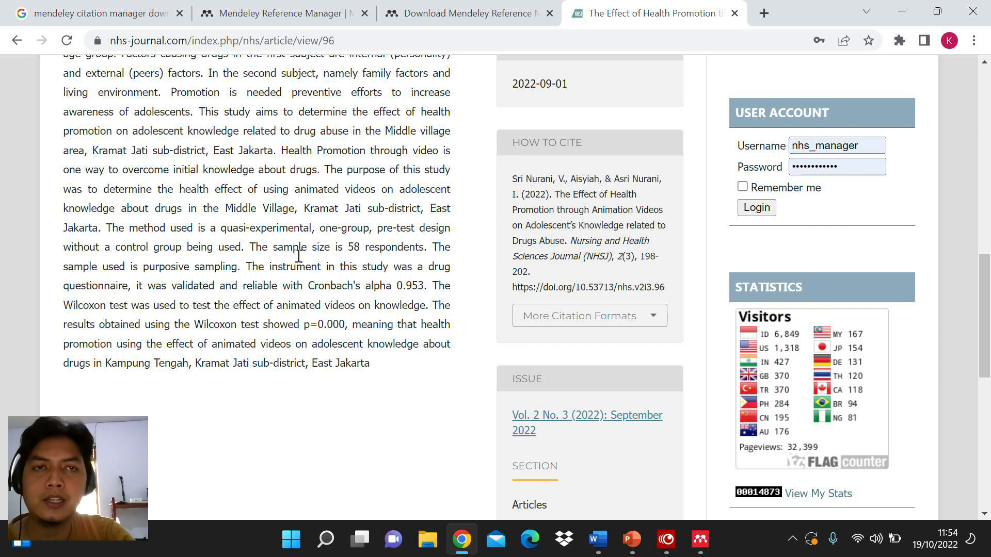
click(653, 317)
scroll(651, 316, down, 7)
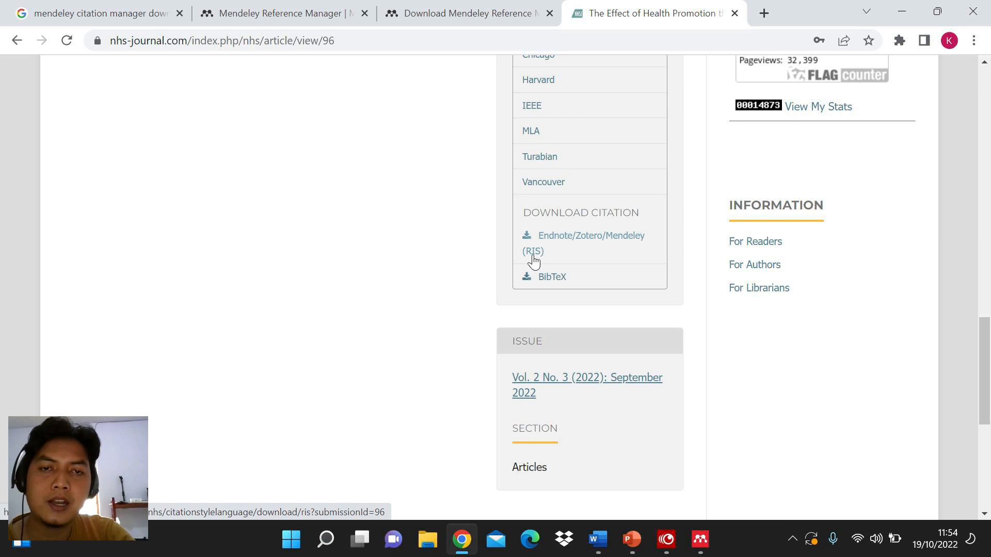
click(572, 240)
scroll(571, 234, down, 7)
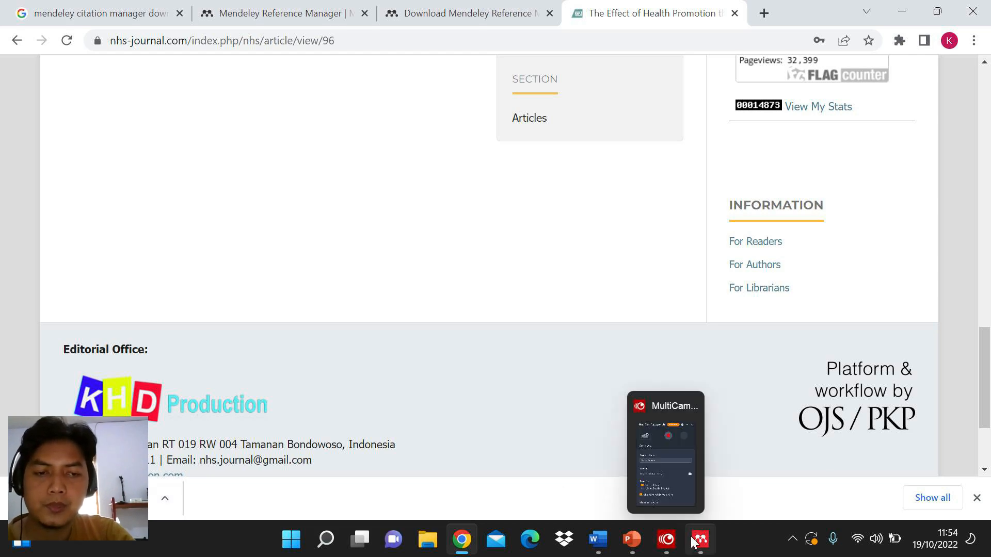
Switch to Mendeley Reference Manager, import the downloaded RIS file The-Effect-of-Health-Promotion-through-Animation-Videos-on-A from Downloads, and check the new reference's details
mouse_move(700, 539)
click(678, 481)
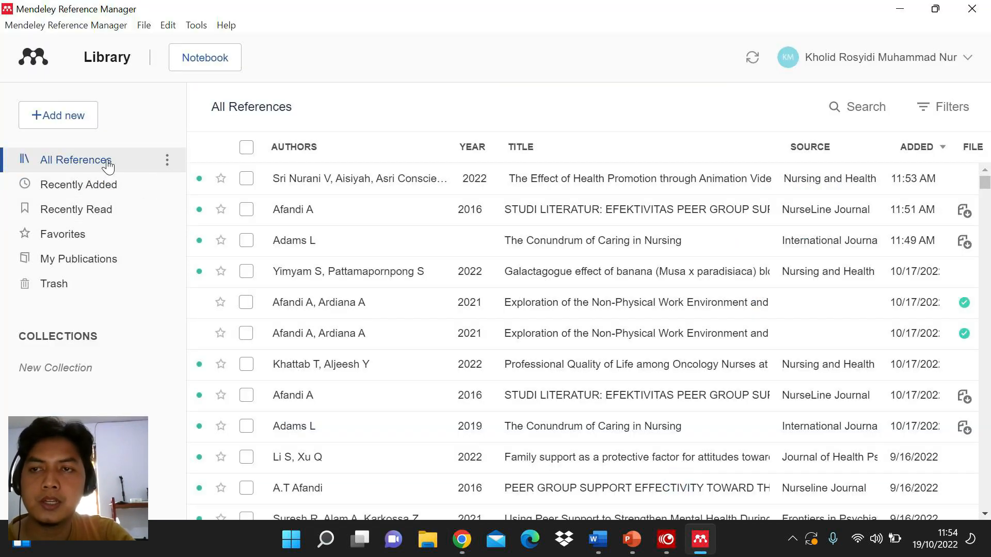
click(78, 122)
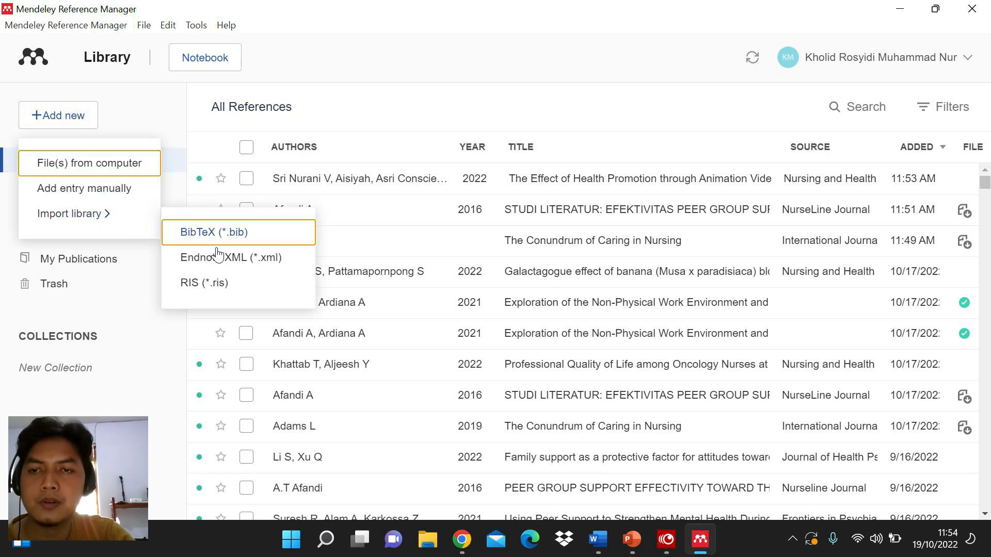
click(197, 285)
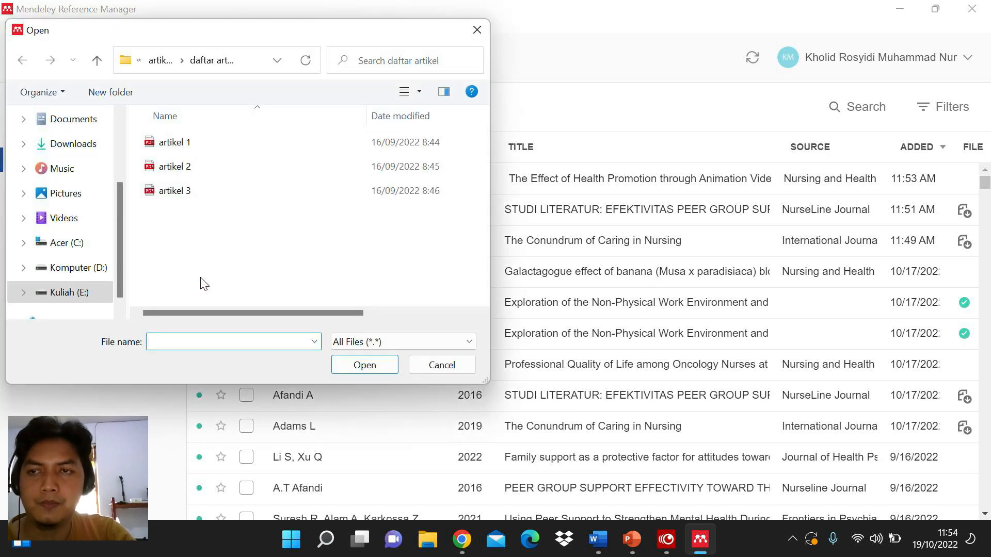
click(97, 152)
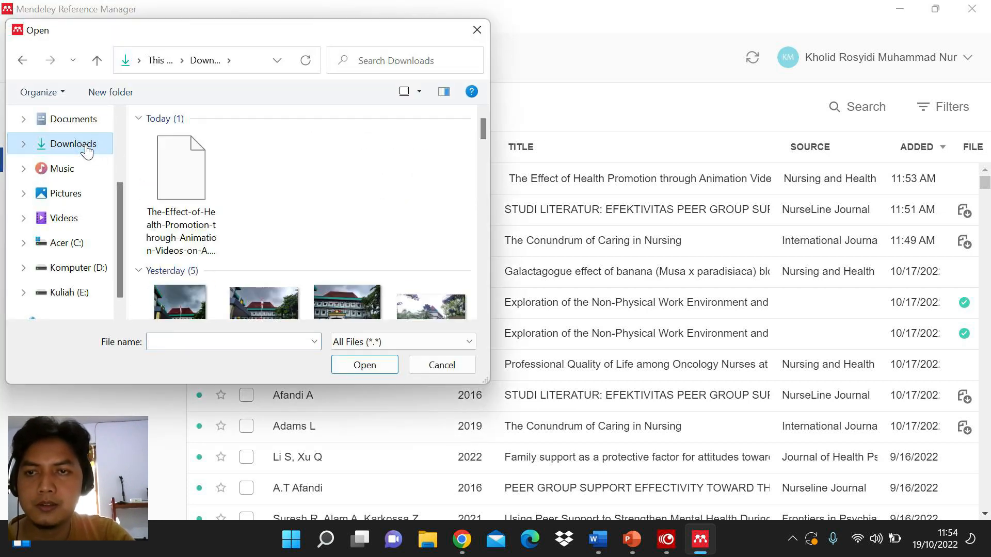
double_click(192, 179)
click(364, 365)
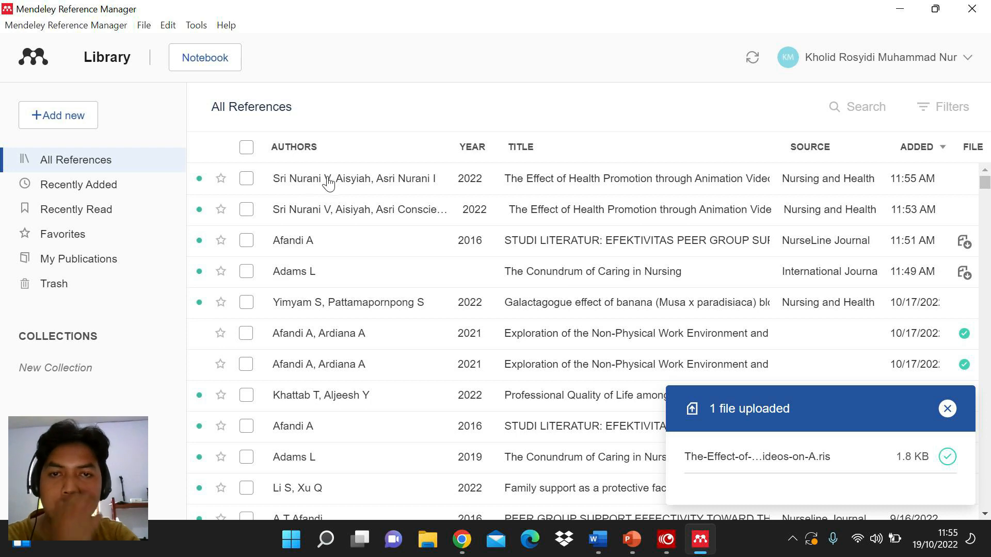
click(346, 183)
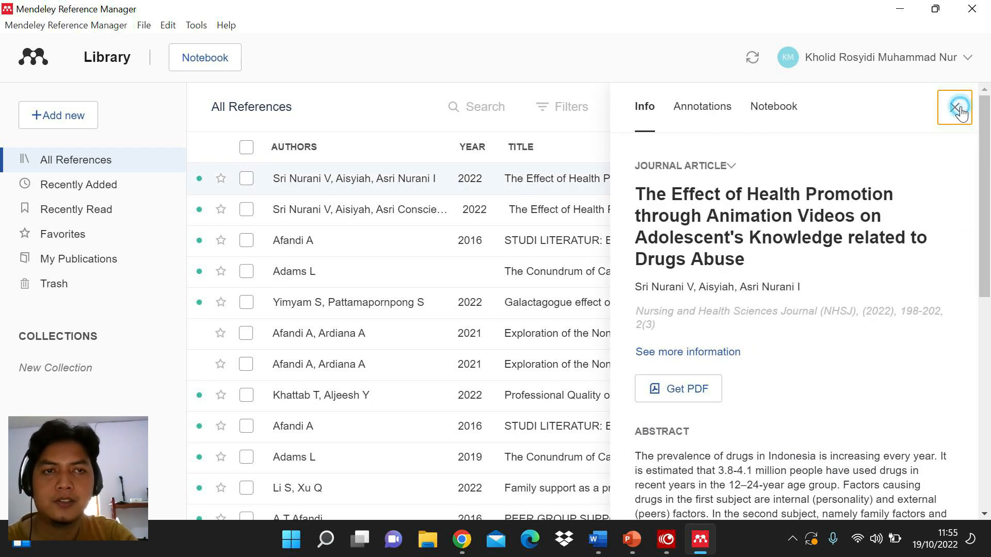
click(955, 108)
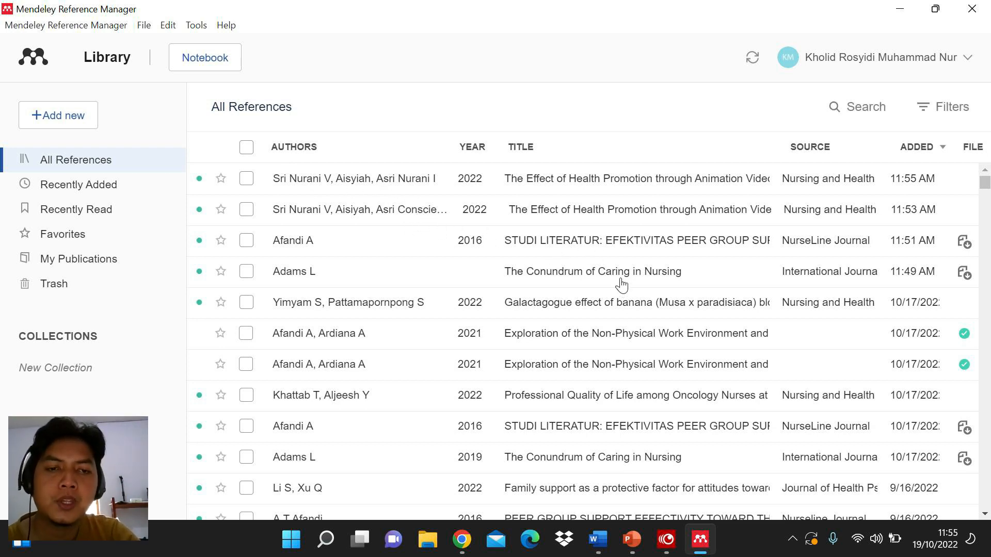
Switch to the Word document and update the Mendeley Cite references from the library
click(597, 546)
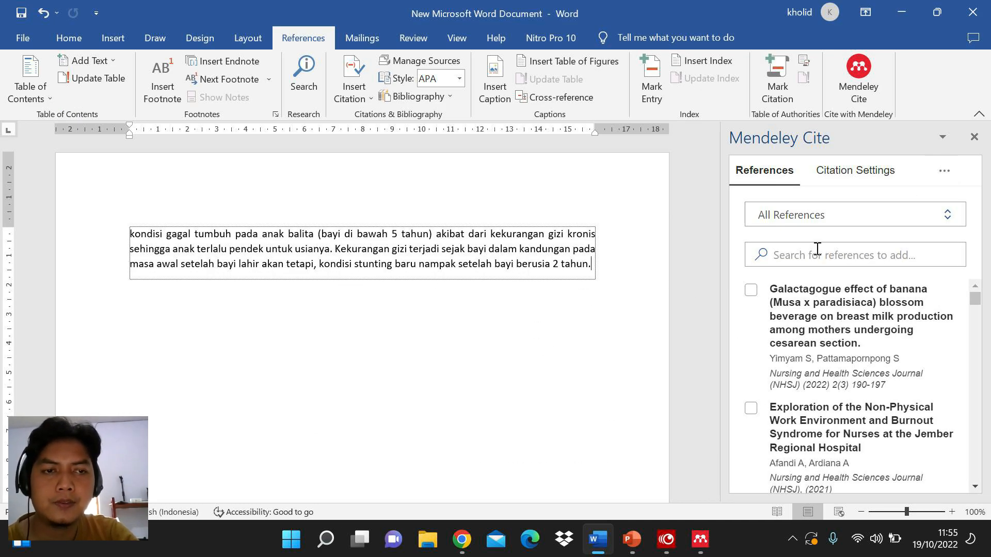
click(204, 240)
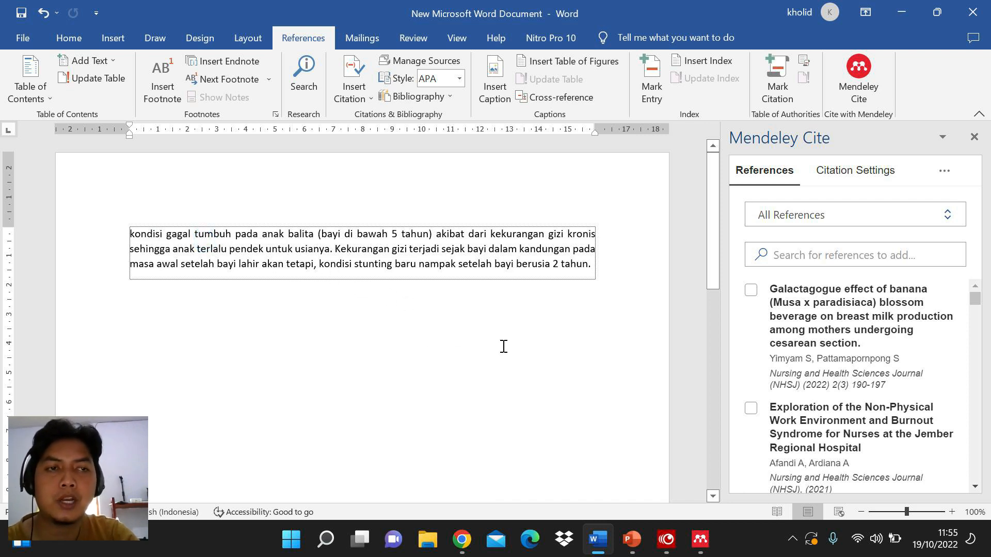
scroll(863, 364, down, 2)
scroll(865, 359, up, 2)
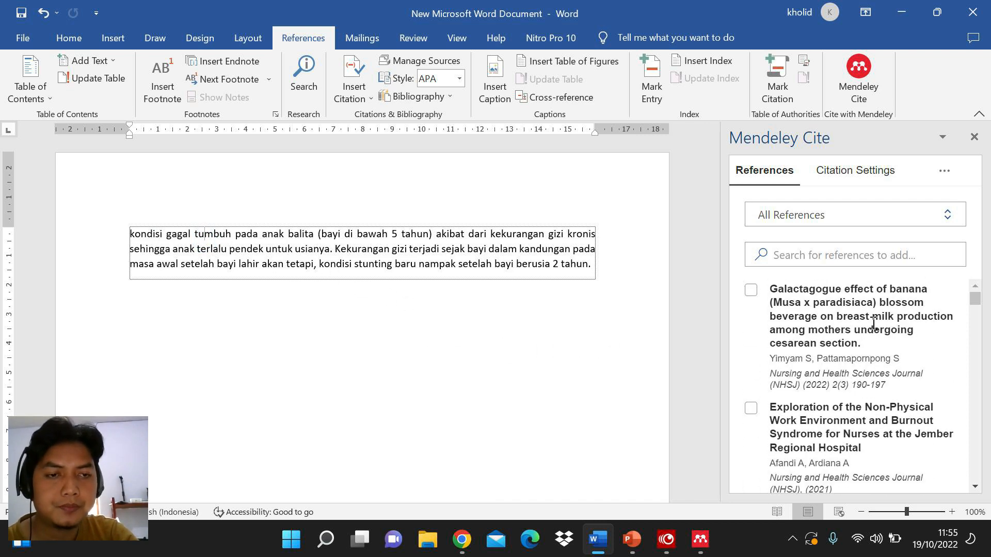
scroll(873, 324, down, 1)
scroll(892, 310, up, 1)
click(945, 173)
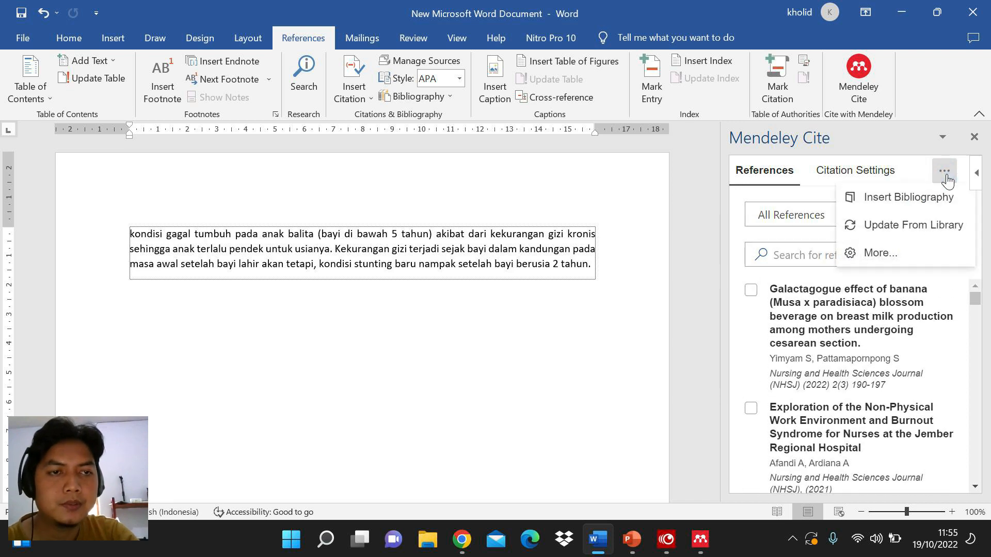
click(945, 175)
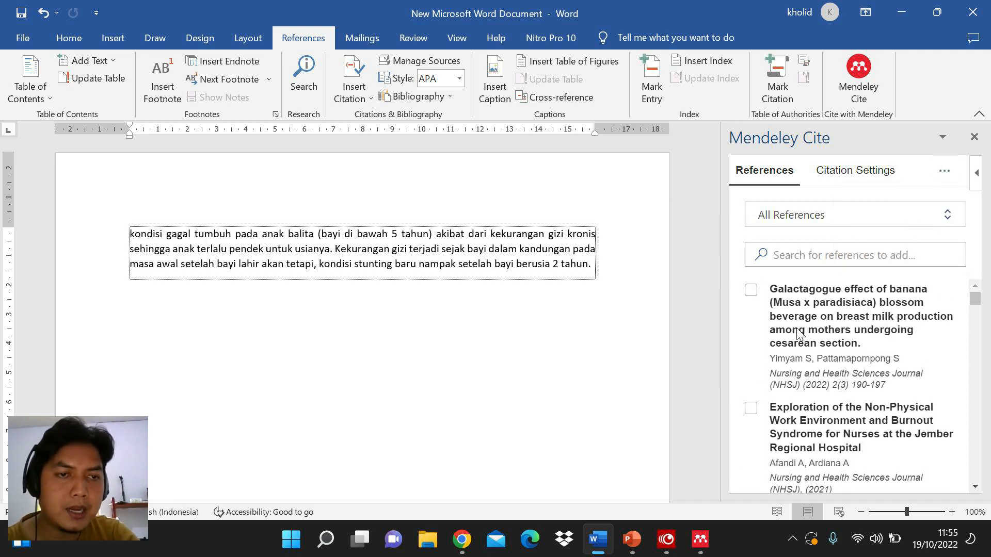
scroll(797, 327, down, 1)
scroll(836, 371, up, 1)
click(945, 175)
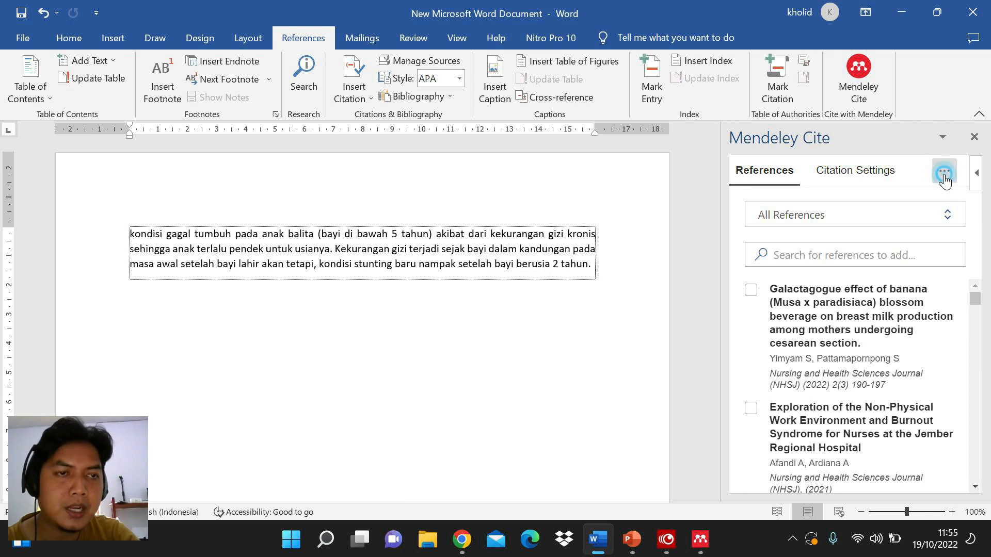
click(913, 232)
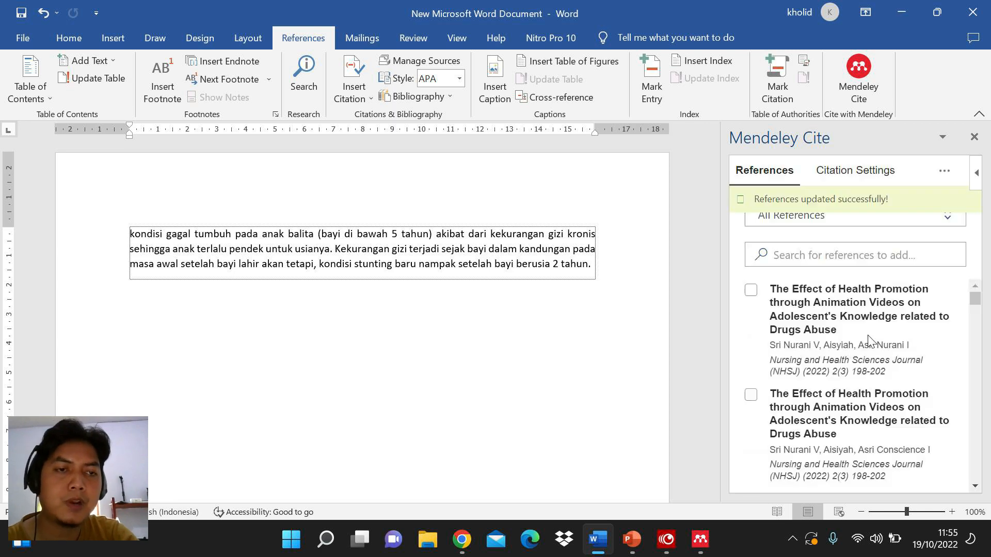
Review the refreshed reference list and insert a citation of the RIS-imported "The Effect of Health Promotion through Animation Videos" article after "usianya" in the paragraph
scroll(842, 313, down, 2)
scroll(818, 322, up, 2)
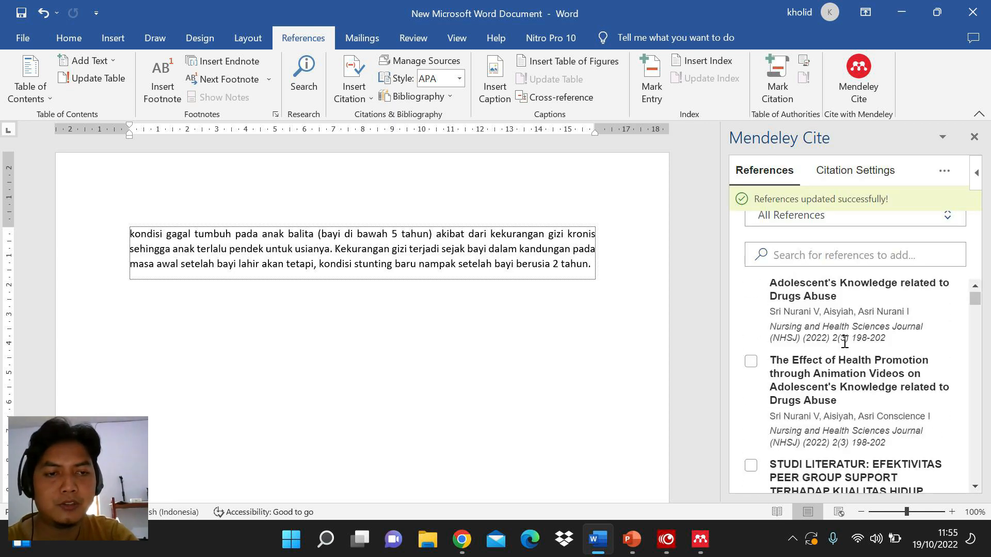
scroll(816, 336, down, 3)
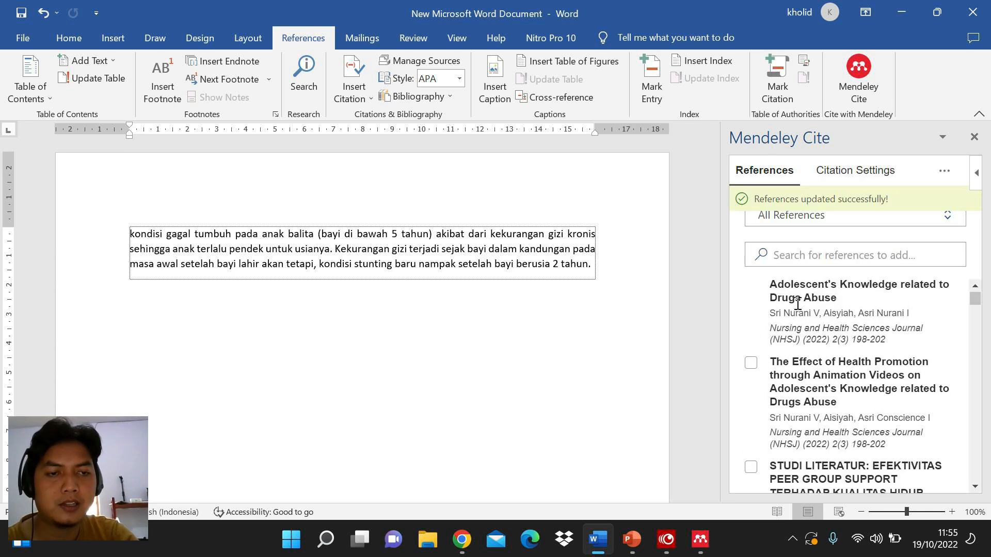
scroll(813, 368, down, 1)
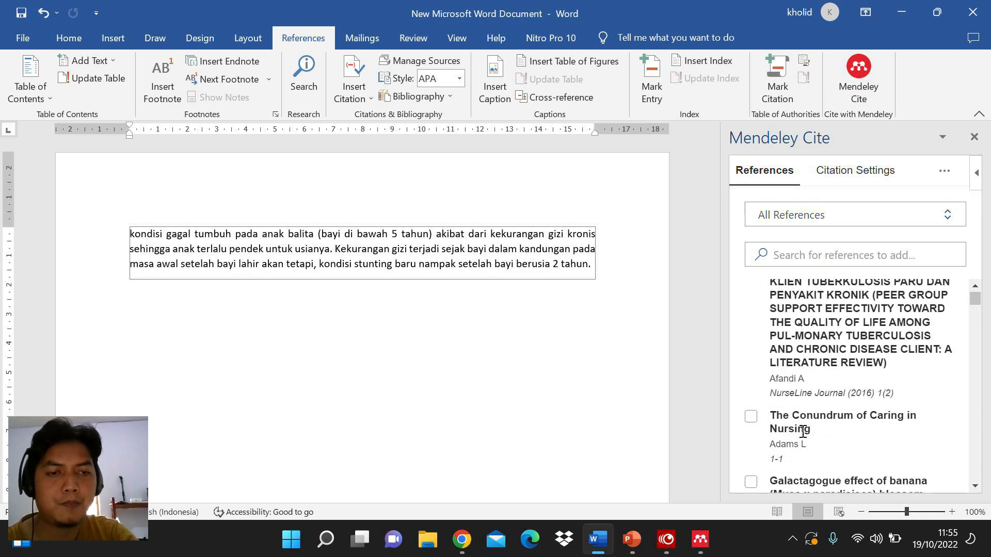
scroll(812, 407, up, 3)
scroll(809, 398, up, 1)
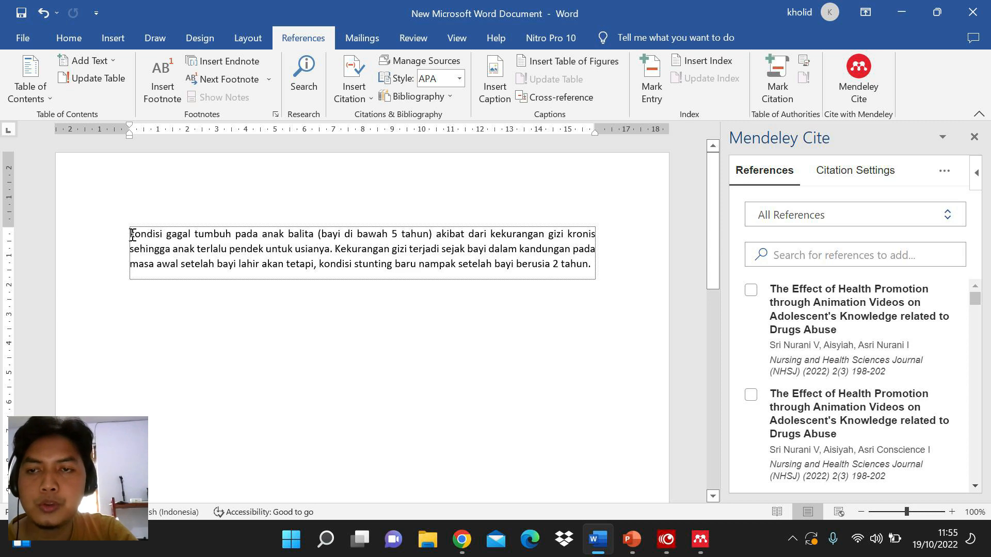
drag(131, 234, 330, 249)
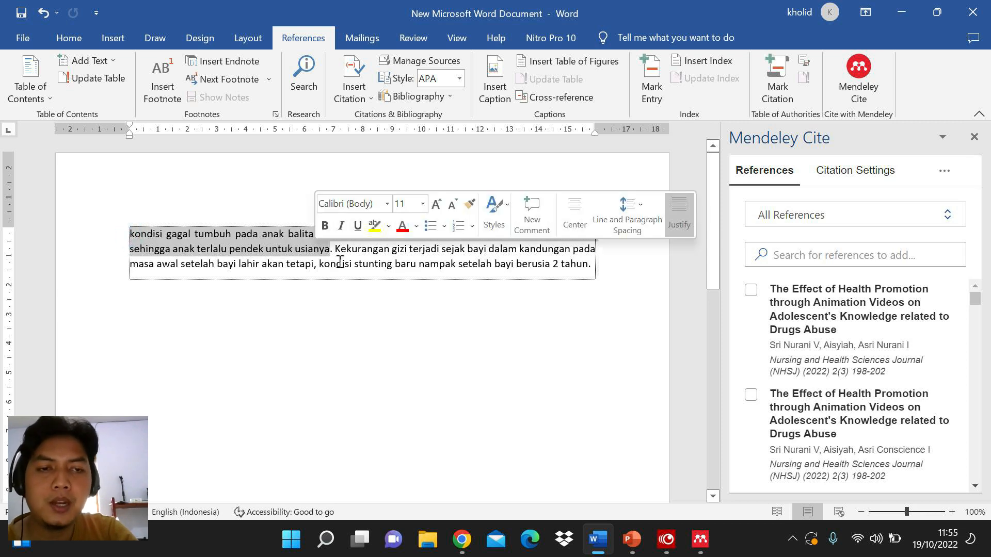
click(332, 249)
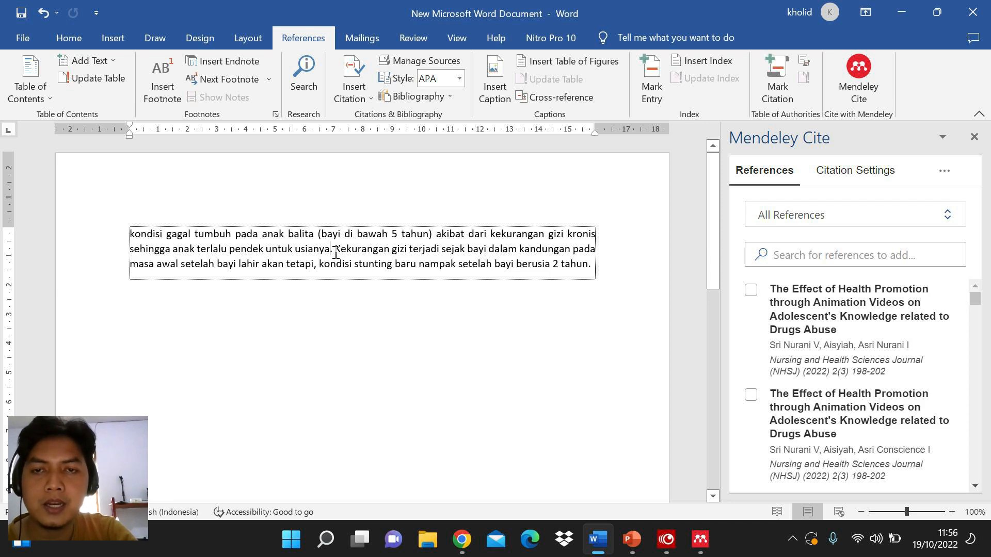
click(751, 294)
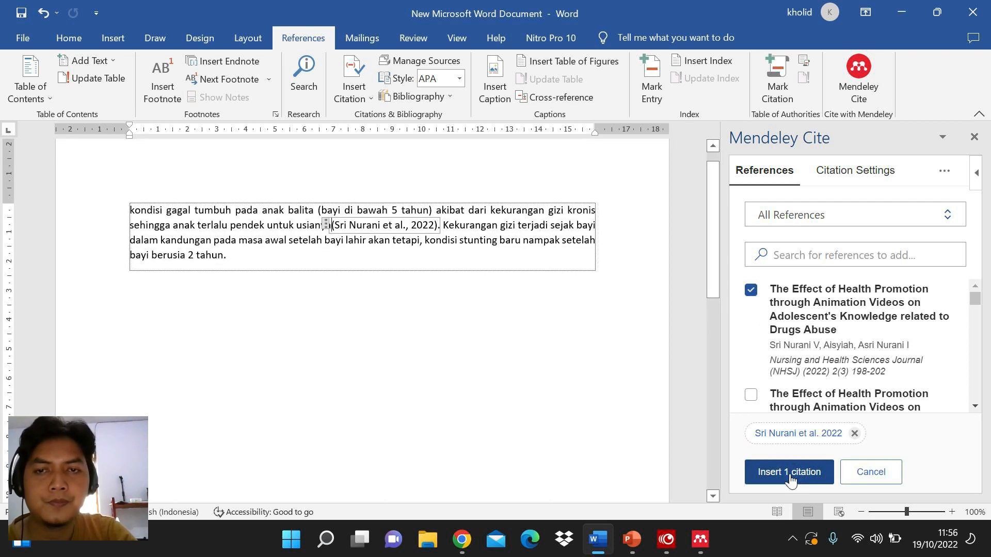
click(413, 230)
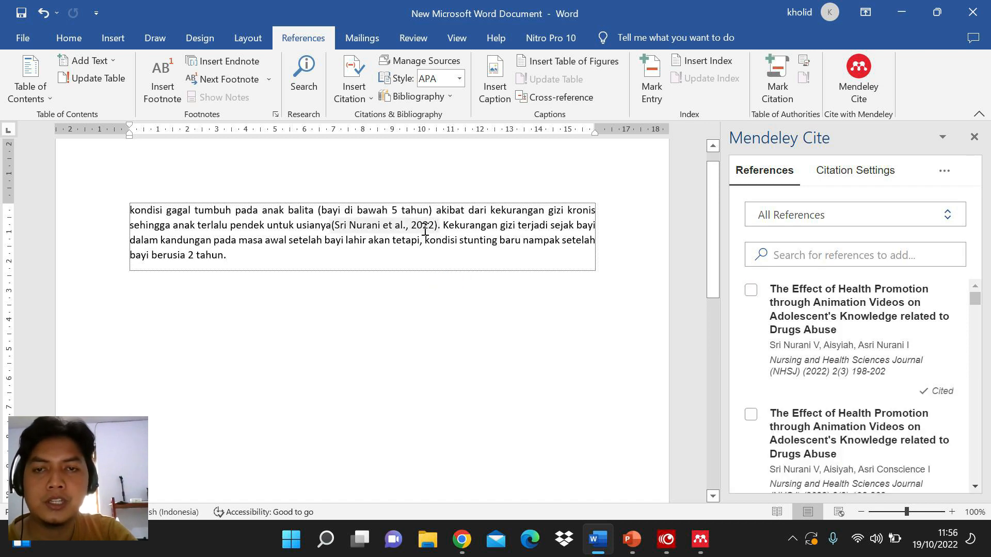
Insert a Mendeley citation of "STUDI LITERATUR: EFEKTIVITAS PEER GROUP SUPPORT" after "2 tahun" at the end of the paragraph
click(422, 281)
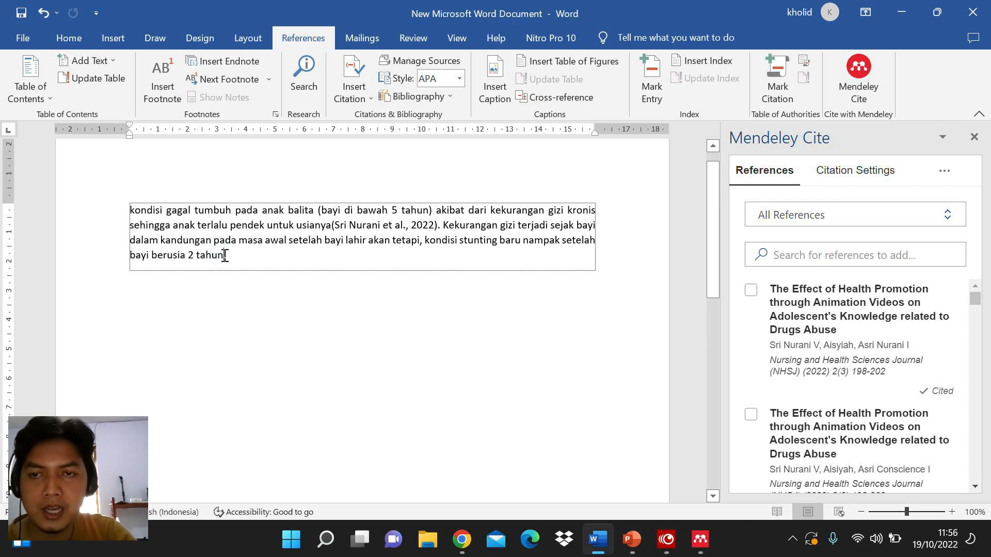
scroll(871, 350, down, 1)
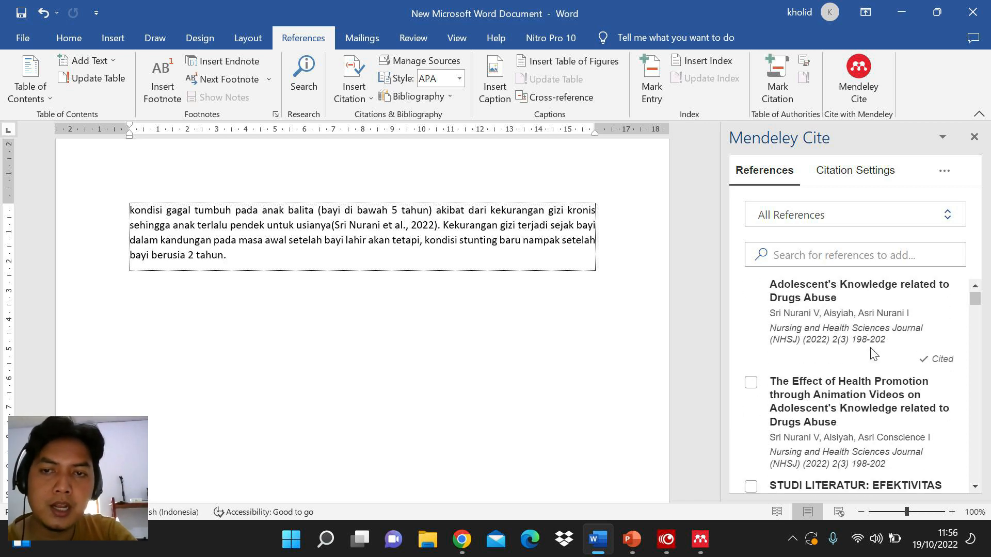
scroll(871, 349, down, 2)
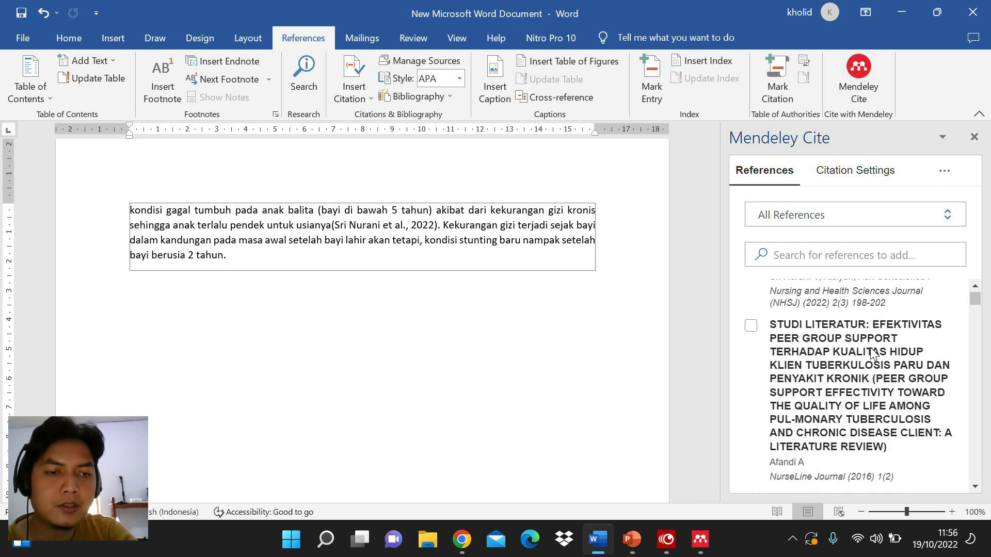
click(751, 326)
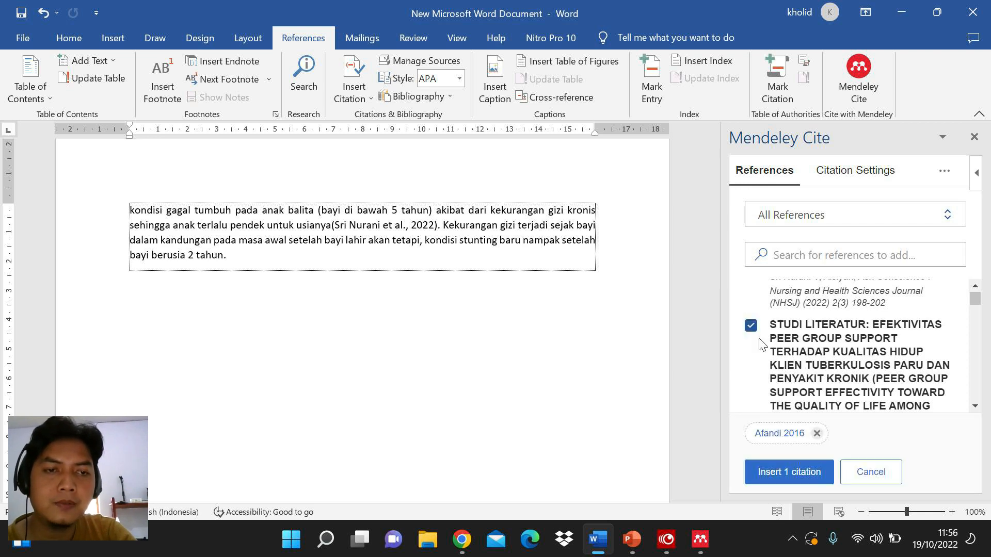
click(787, 475)
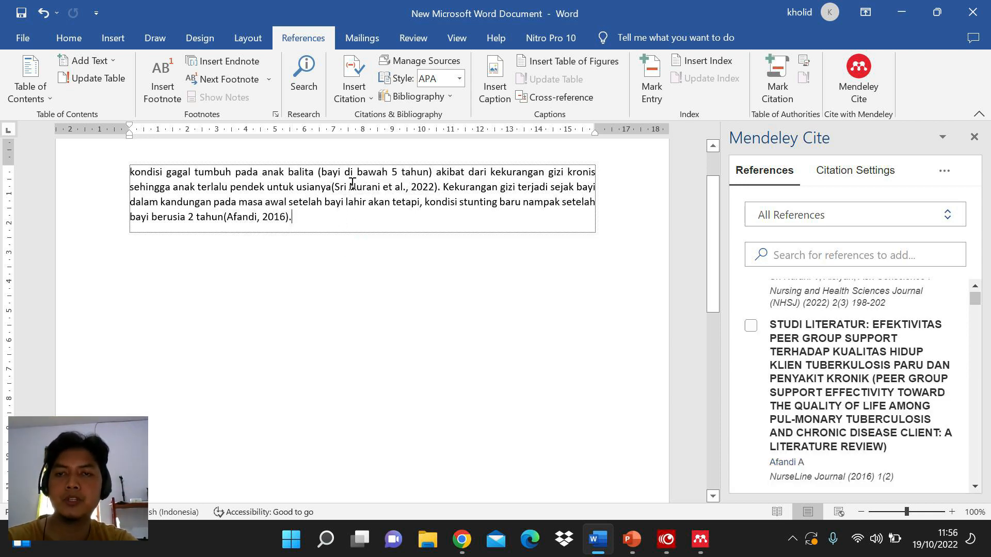
scroll(310, 238, up, 1)
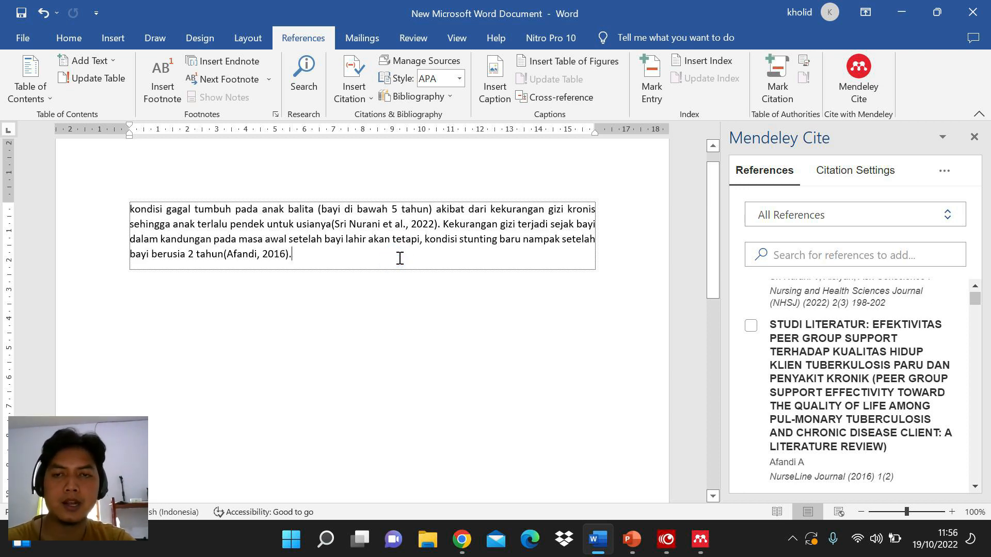
Add empty table rows below the paragraph until a new row starts on the second page
key(Tab)
key(Tab)
key(Tab)
key(Tab)
key(Tab)
key(Tab)
key(Tab)
key(Tab)
key(Tab)
key(Tab)
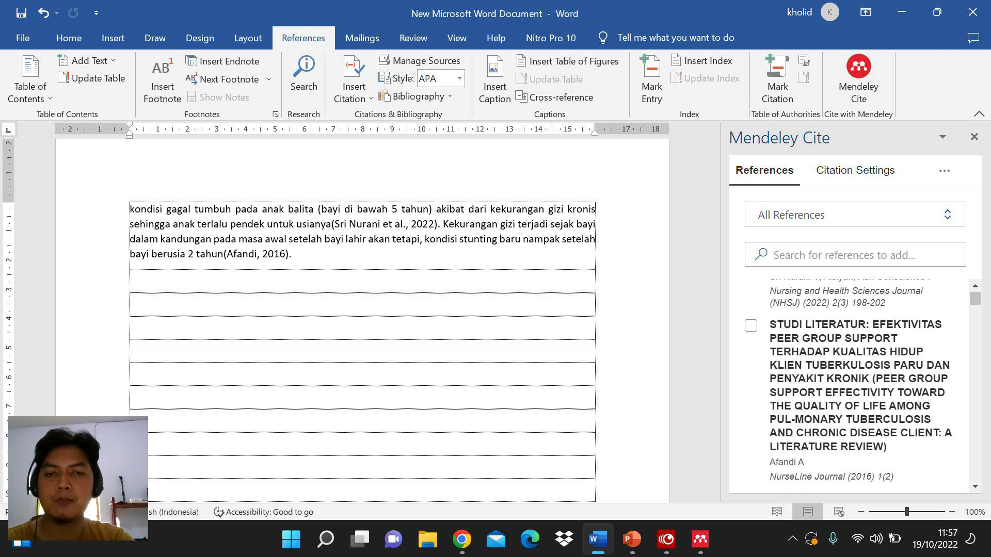
key(Tab)
scroll(298, 245, down, 3)
key(Tab)
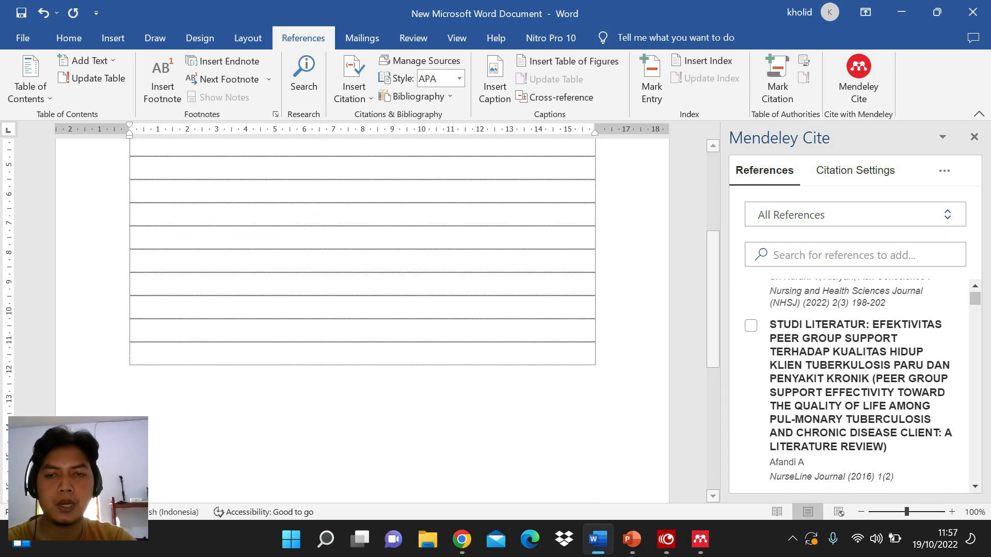
key(Tab)
key(Tab)
key(Tab)
key(Tab)
key(Tab)
key(Tab)
key(Tab)
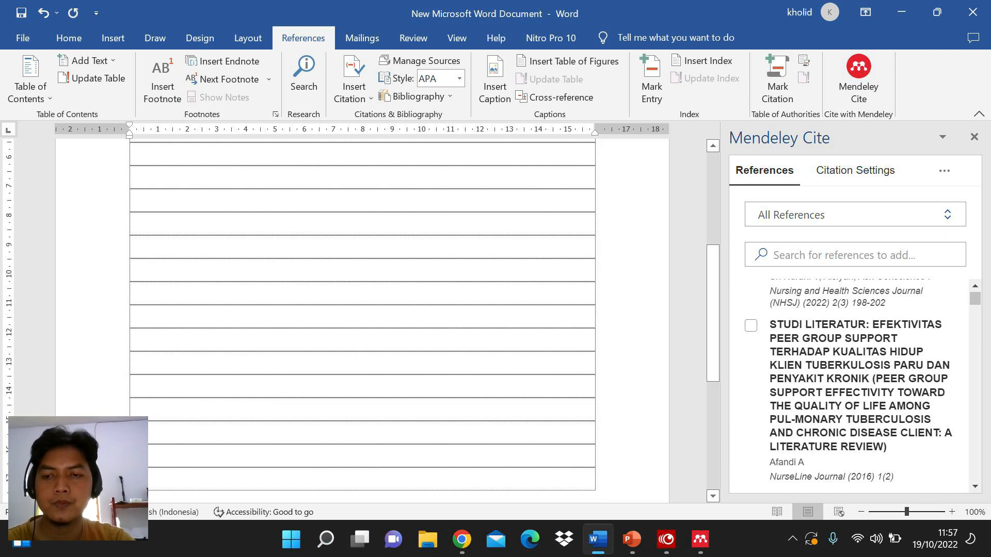
scroll(502, 245, down, 5)
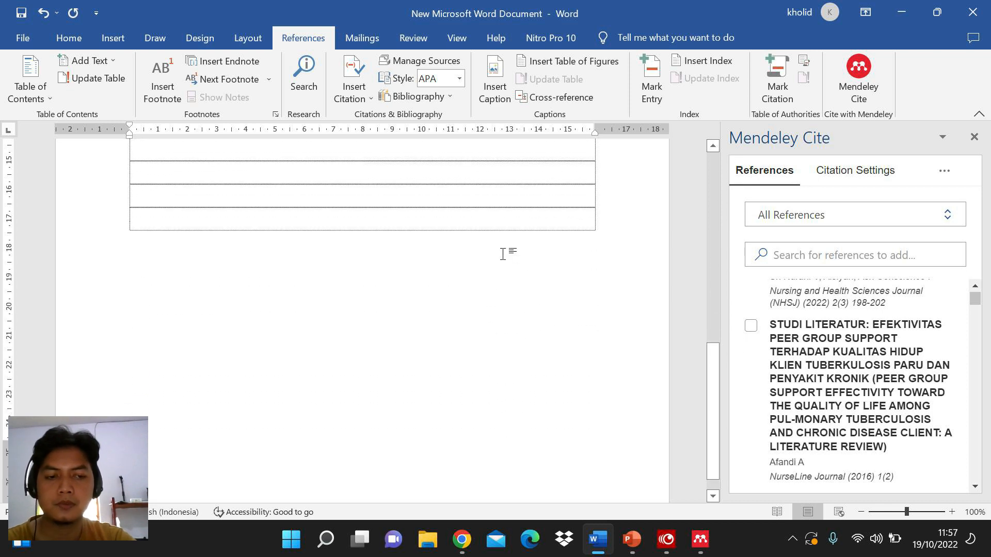
key(Tab)
key(Tab)
key(Tab)
key(Tab)
key(Tab)
key(Tab)
key(Tab)
key(Tab)
key(Tab)
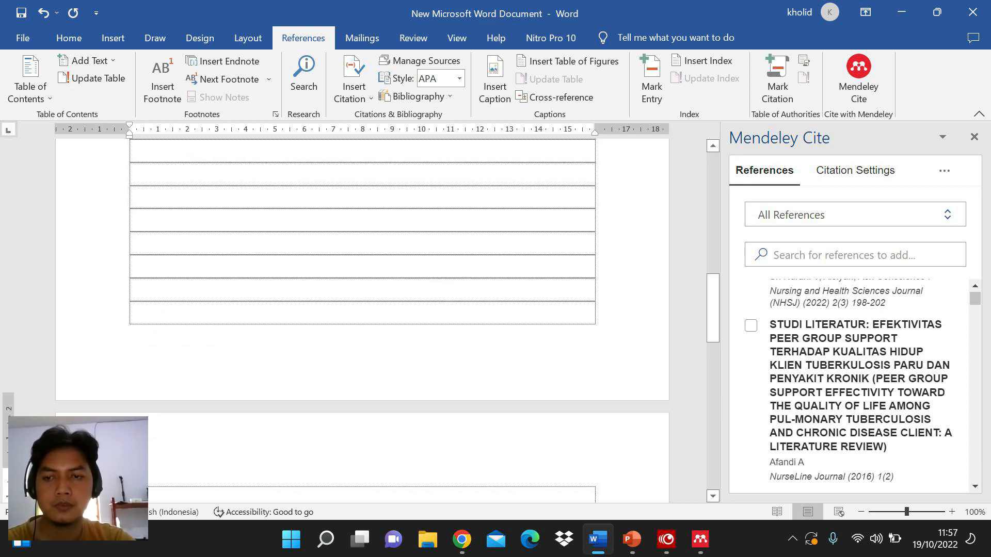
scroll(504, 254, down, 1)
scroll(507, 296, down, 3)
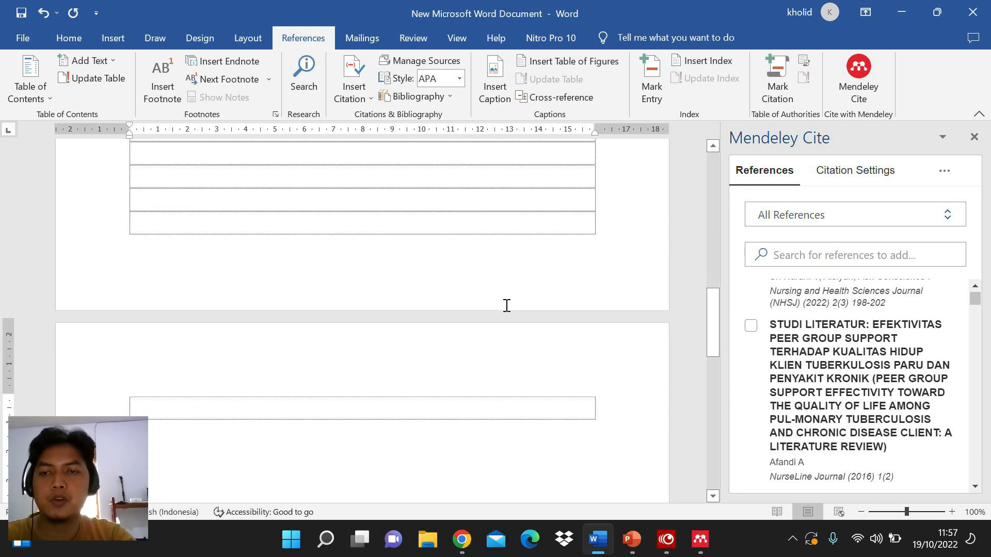
Enter the heading "Daftar Pustaka" in the row on the second page and center it
text(D)
key(Caps_Lock)
text(aftar Pustaka)
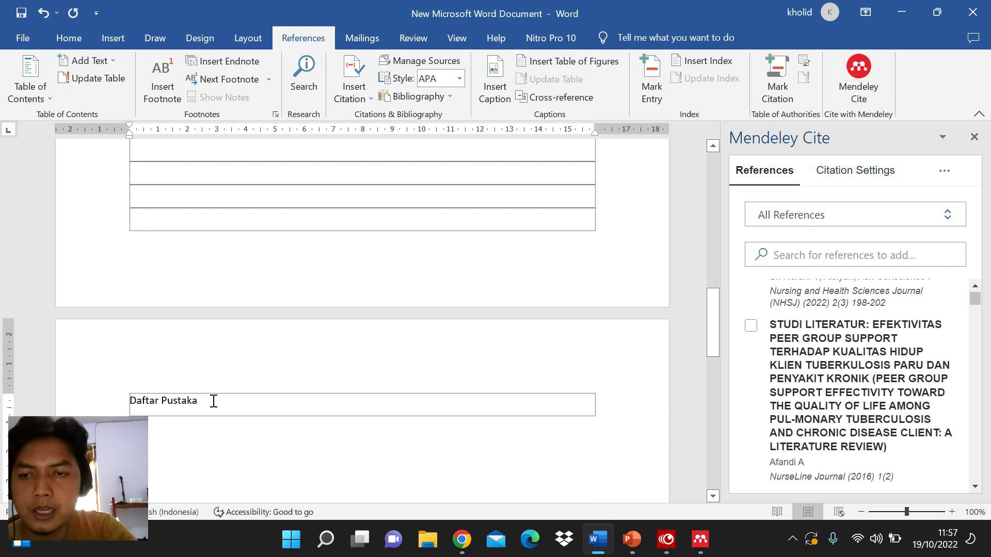
drag(212, 400, 82, 377)
click(80, 35)
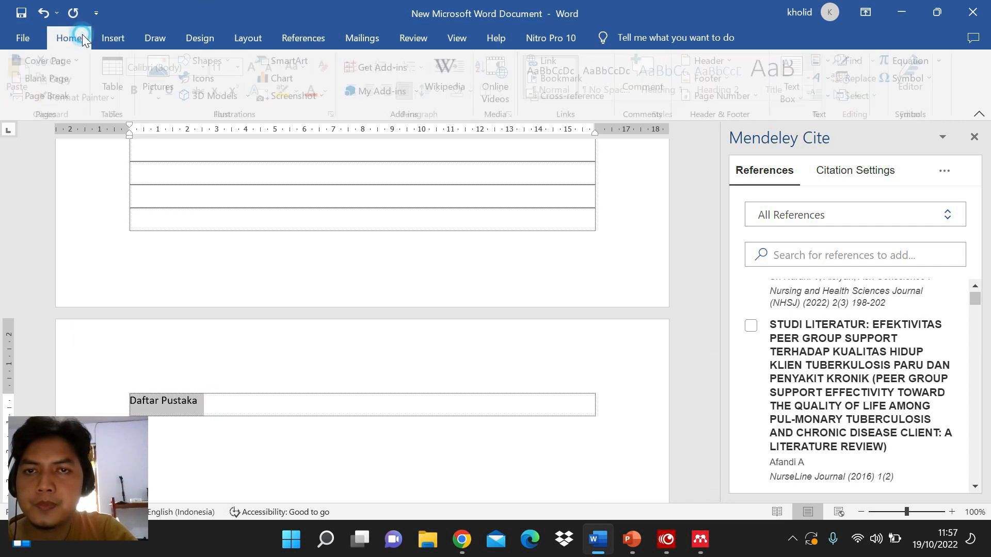
click(381, 85)
click(458, 401)
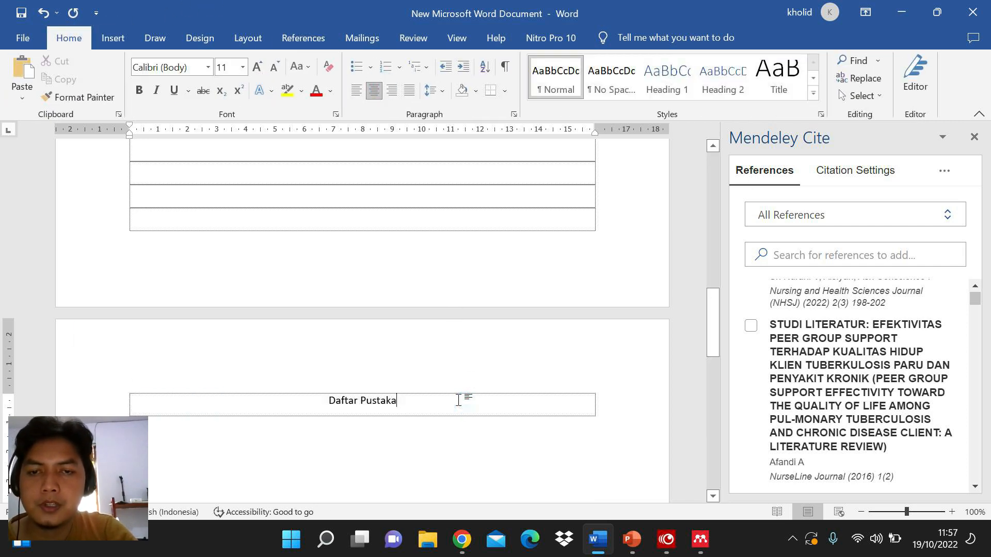
Add a left-aligned row below the Daftar Pustaka heading and insert the Mendeley Cite bibliography there
key(Tab)
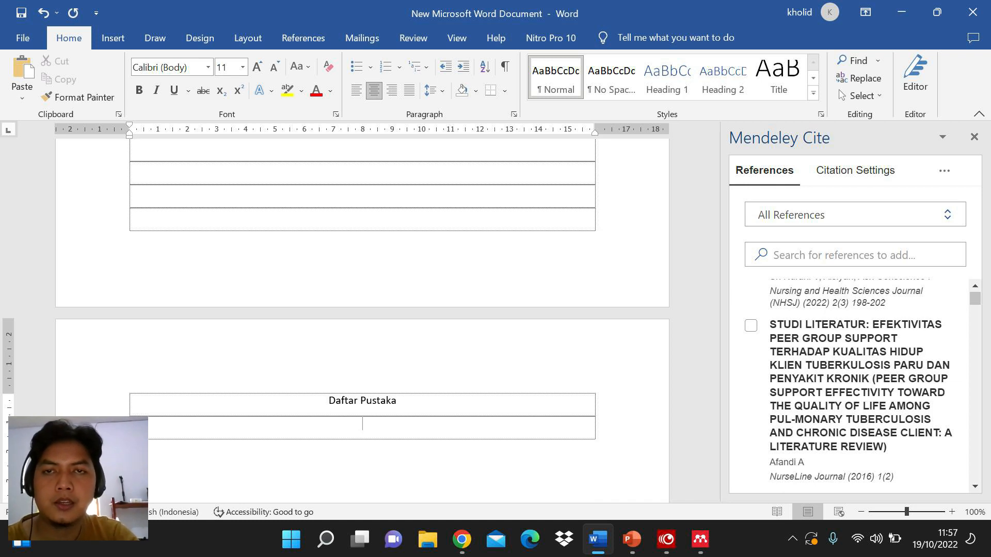
click(356, 90)
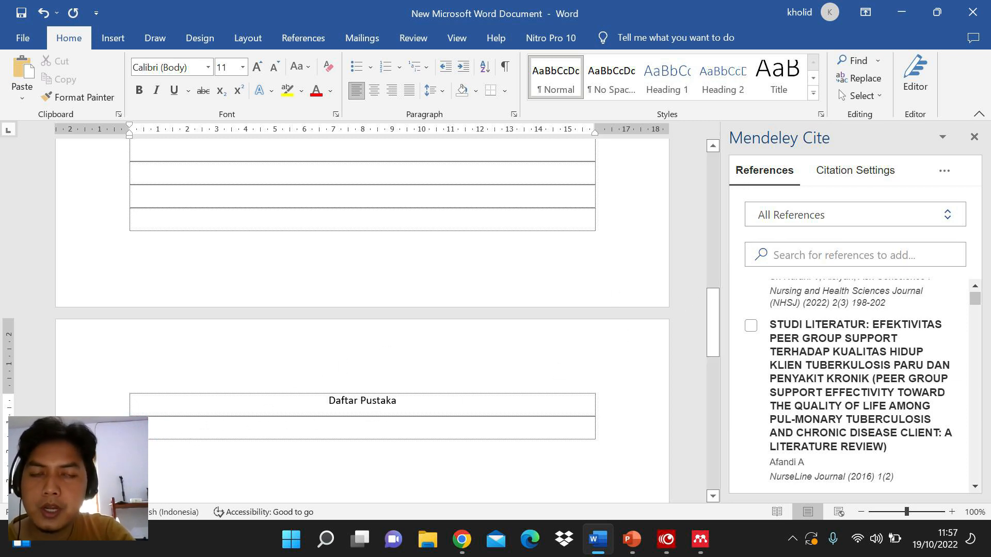
click(943, 175)
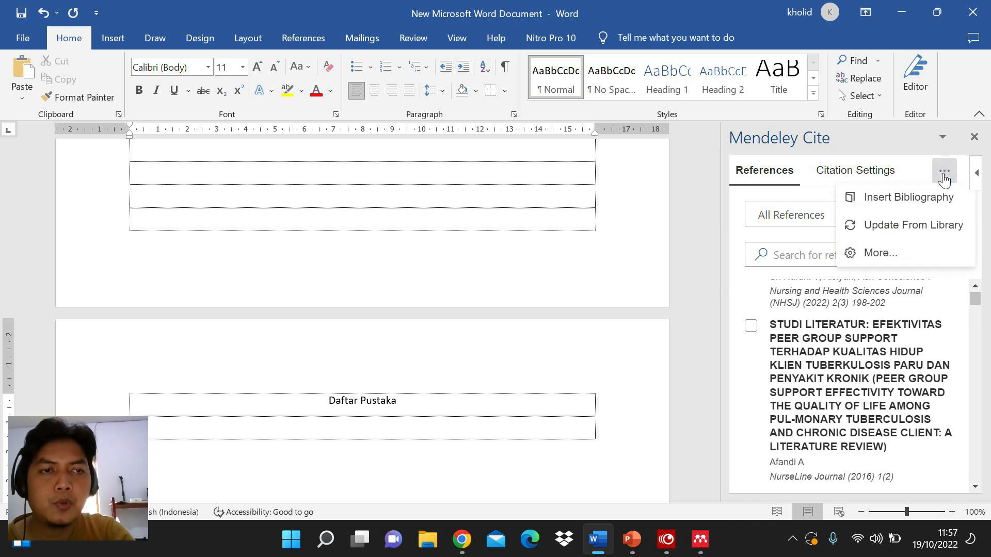
click(923, 201)
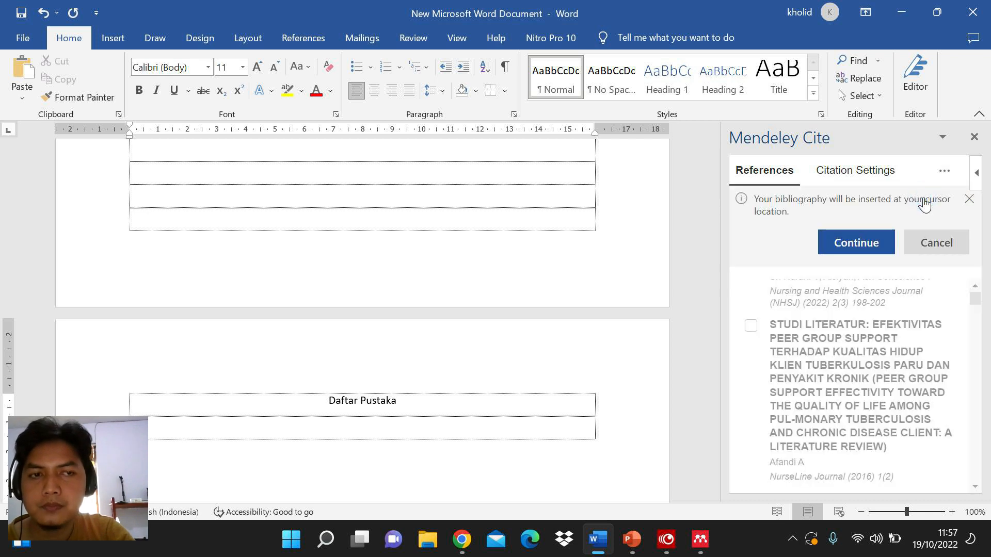
click(866, 248)
scroll(498, 328, up, 4)
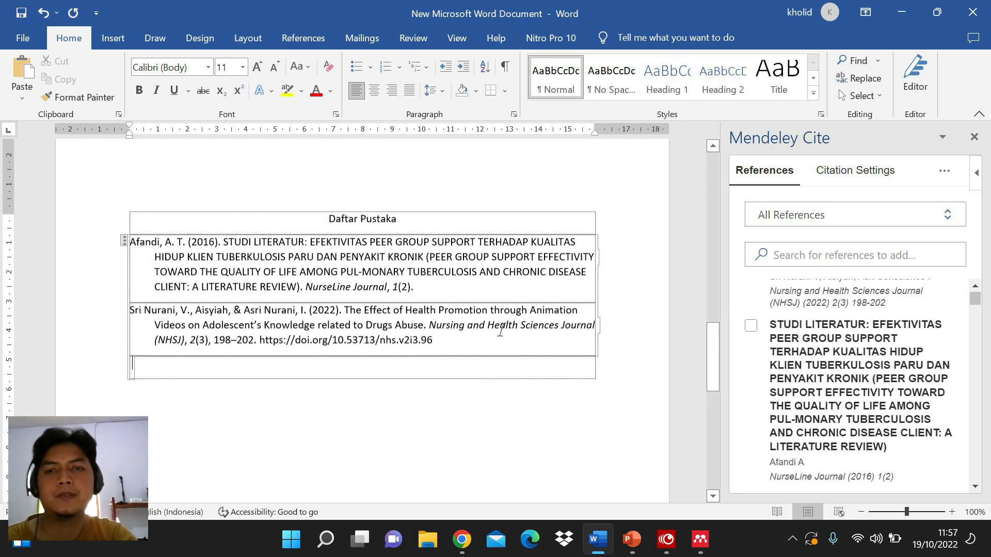
Compare the bibliography entries under Daftar Pustaka with the in-text citations on the first page, and view the Insert Bibliography option again
scroll(500, 330, up, 1)
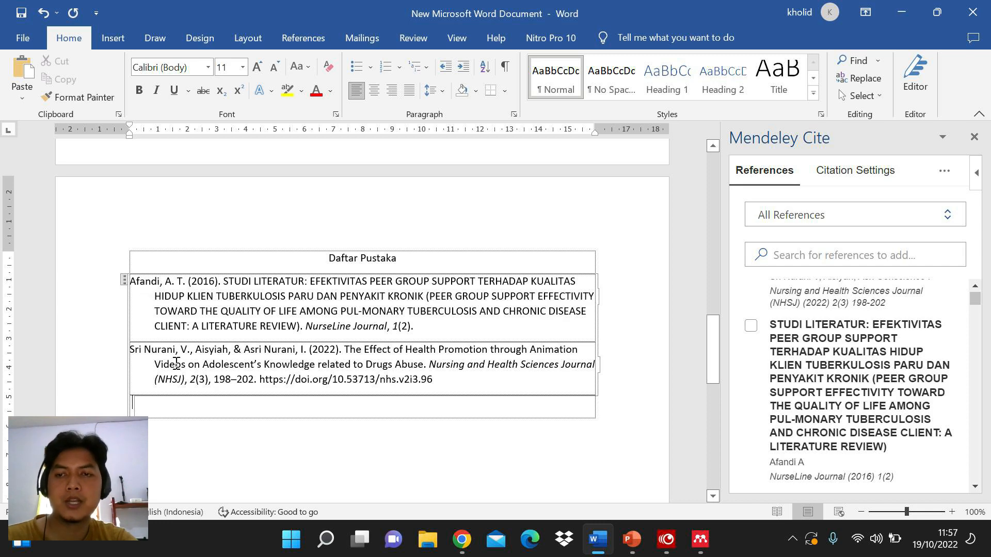
scroll(470, 427, up, 10)
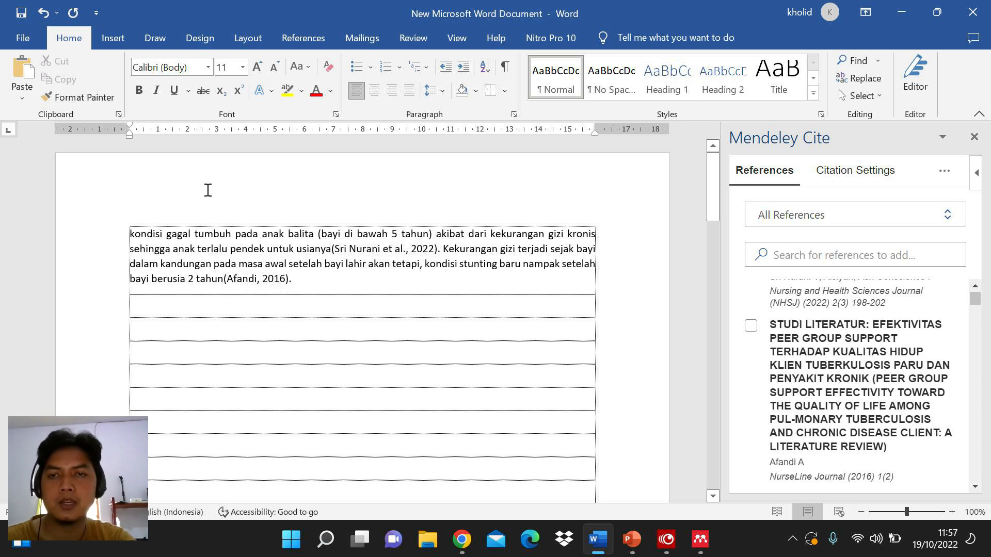
scroll(416, 275, down, 15)
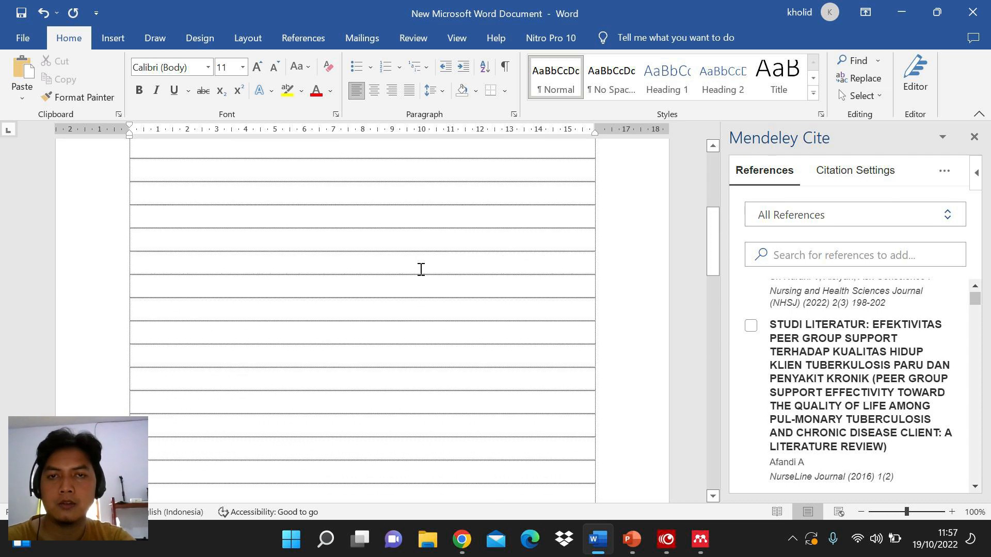
scroll(424, 273, down, 3)
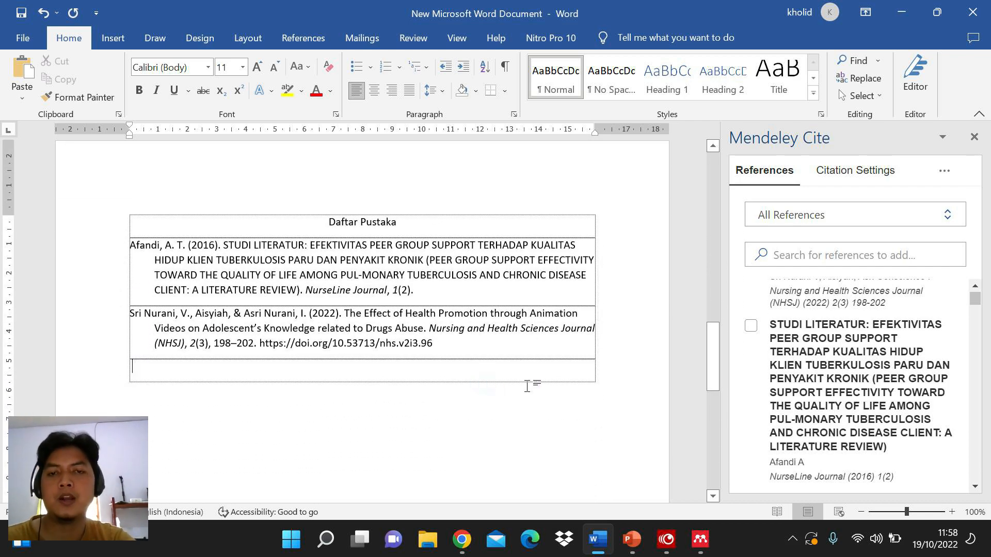
scroll(529, 383, up, 11)
scroll(529, 381, up, 10)
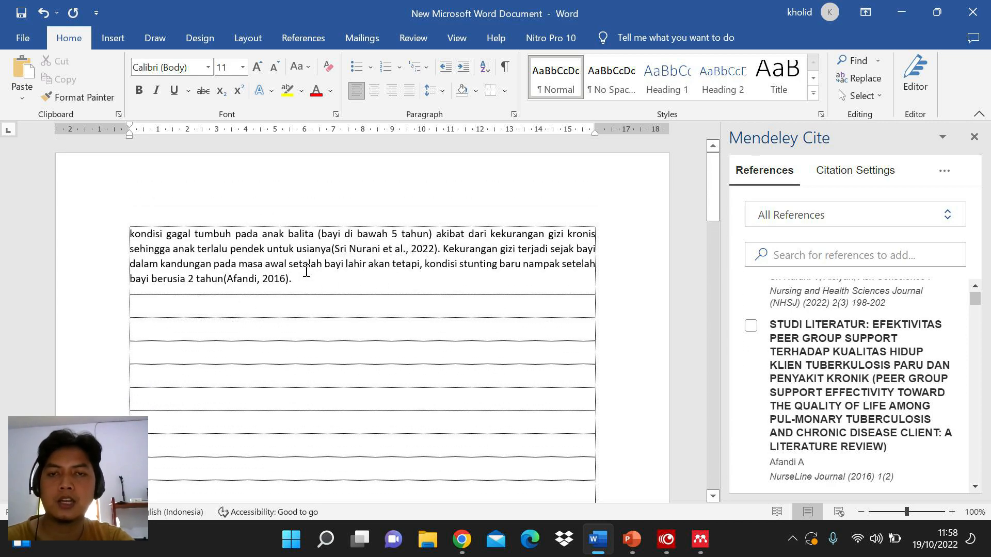
scroll(389, 276, down, 3)
scroll(411, 230, up, 2)
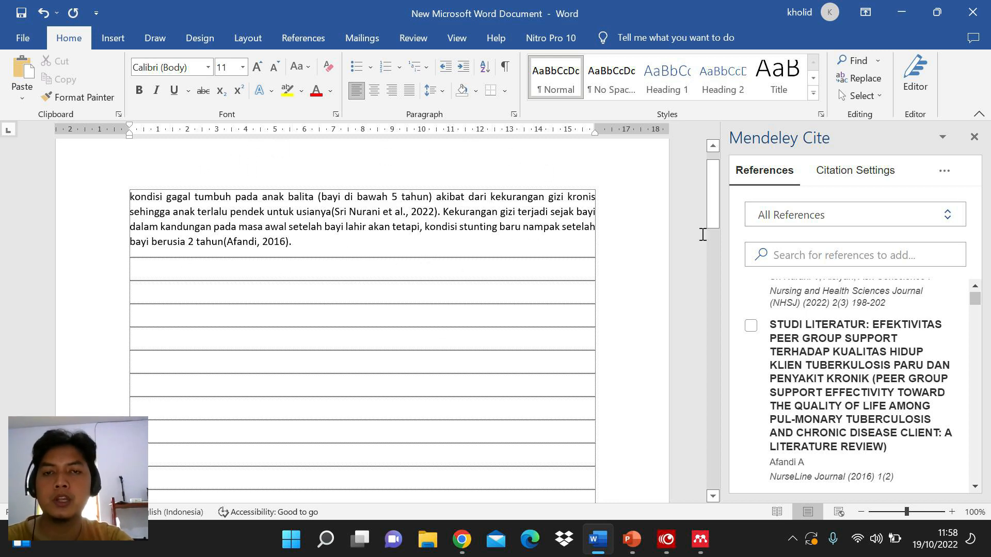
scroll(402, 300, down, 10)
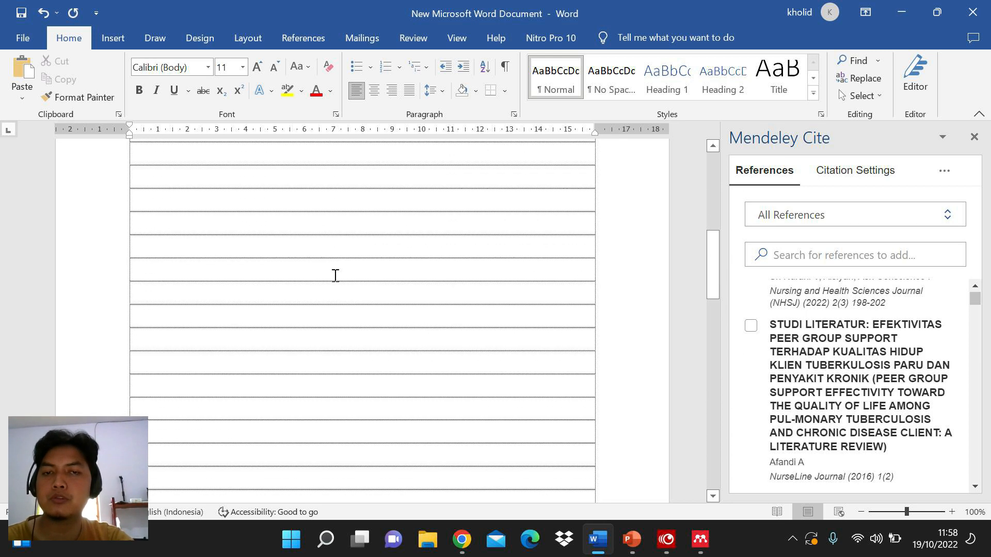
scroll(353, 283, down, 1)
click(336, 238)
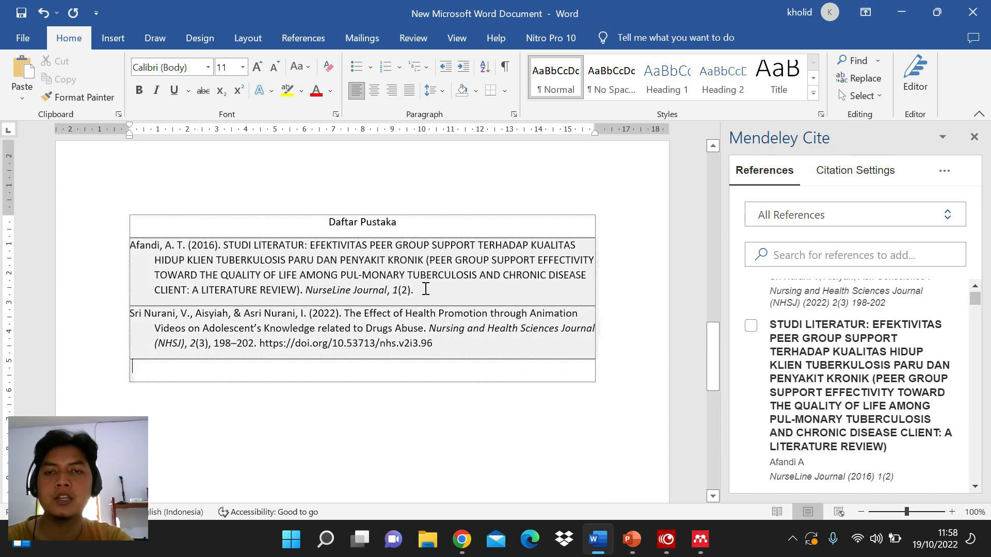
click(945, 176)
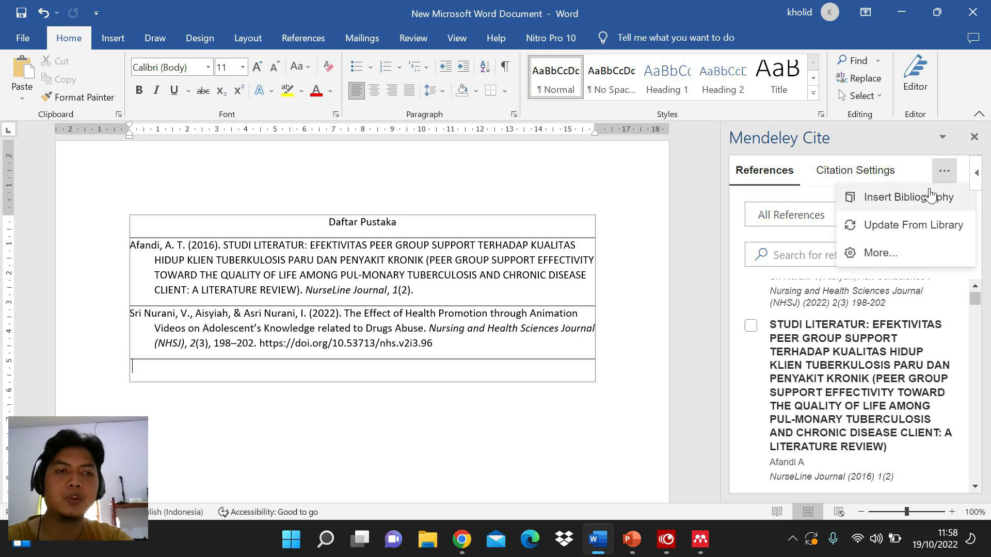